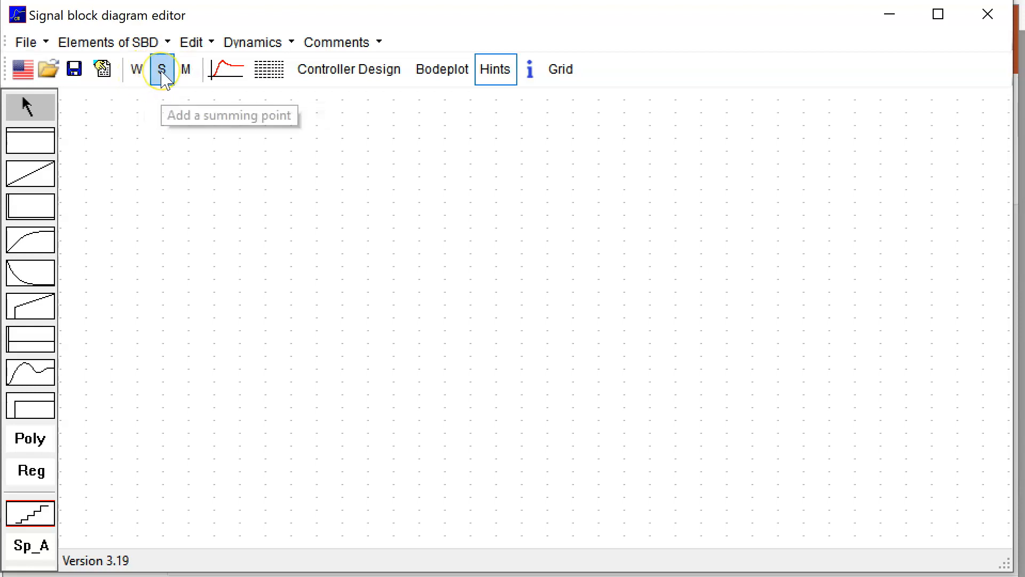
Step: Place a PI block at the start of the diagram and set its gain to 2 and time constant to 1
left_click(186, 72)
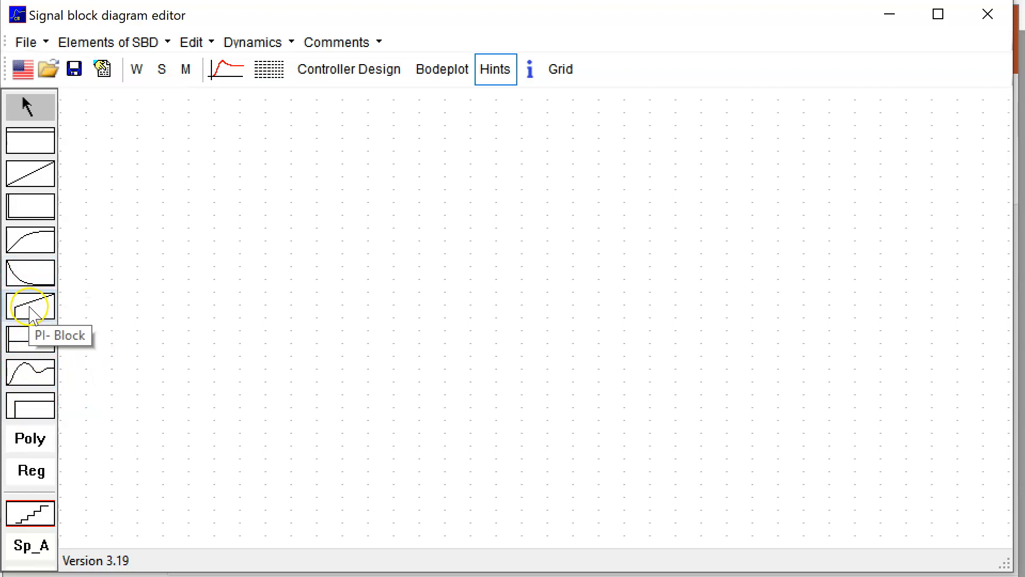
left_click_drag(31, 314, 214, 178)
double_click(215, 179)
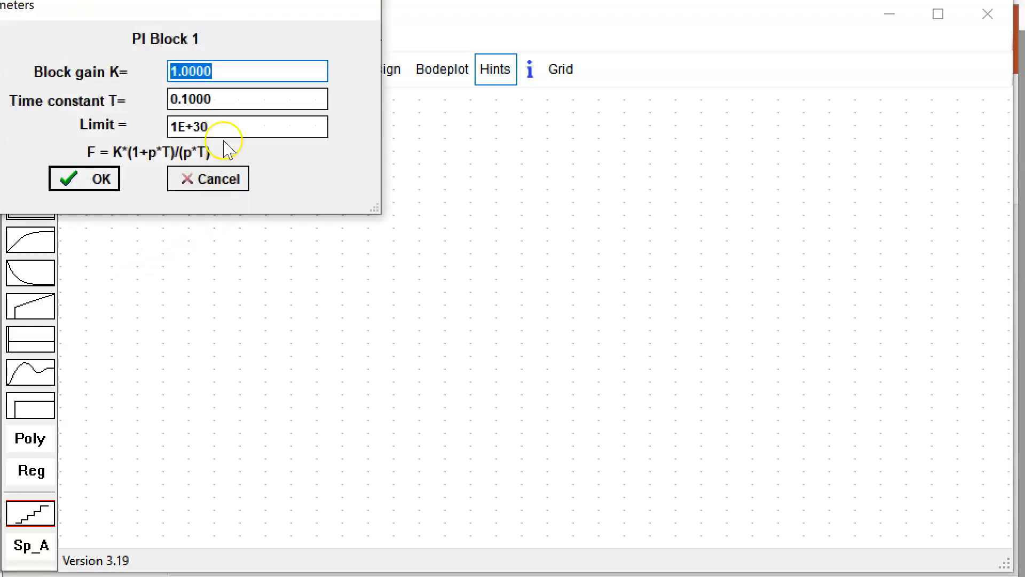
left_click_drag(190, 11, 477, 277)
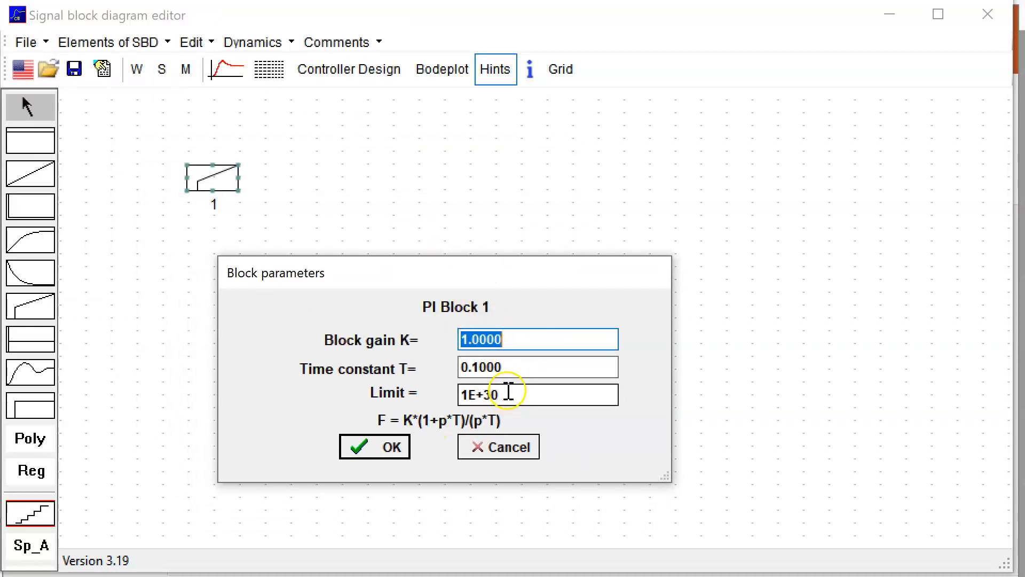
type("2")
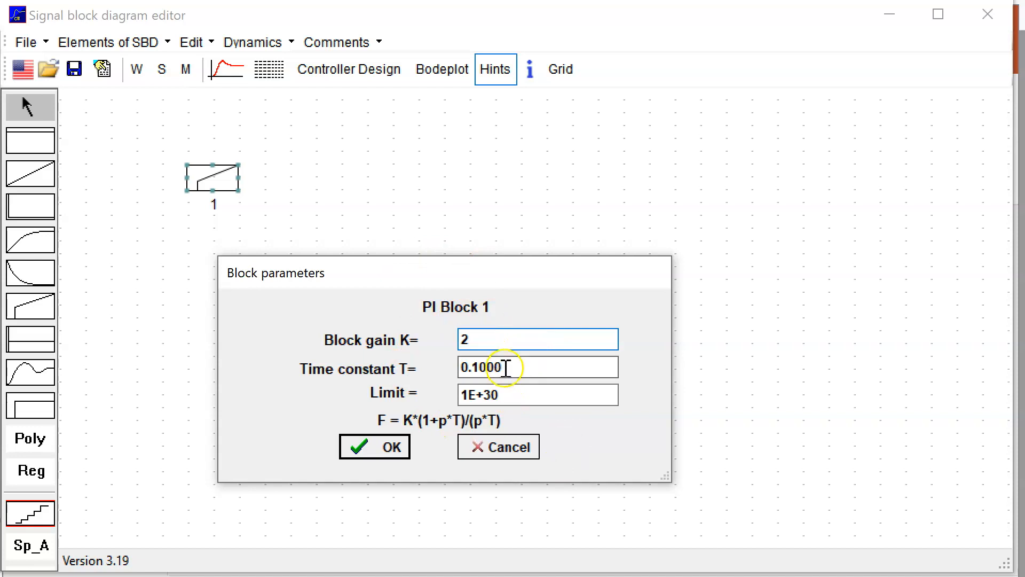
left_click_drag(505, 367, 427, 368)
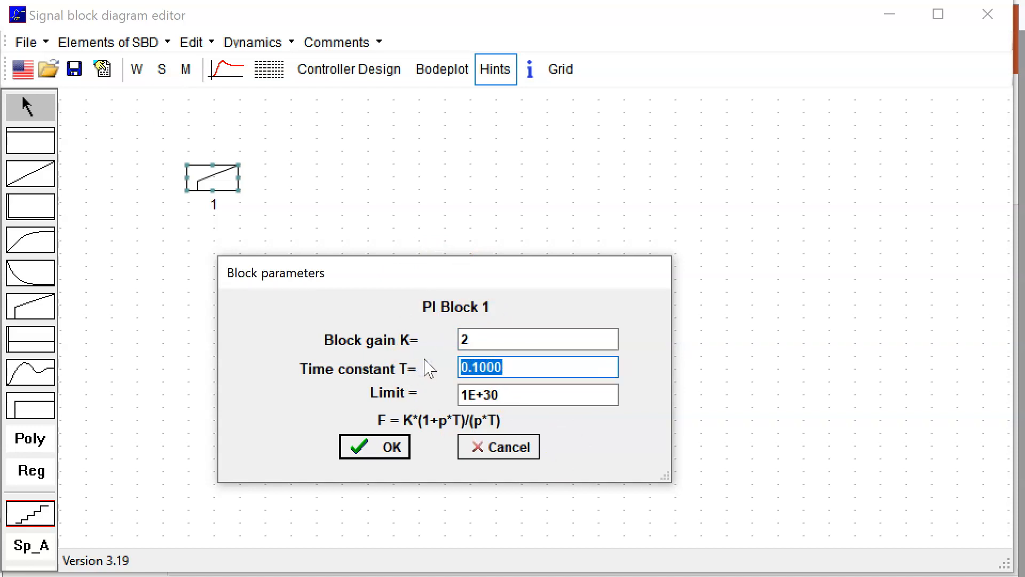
type("1")
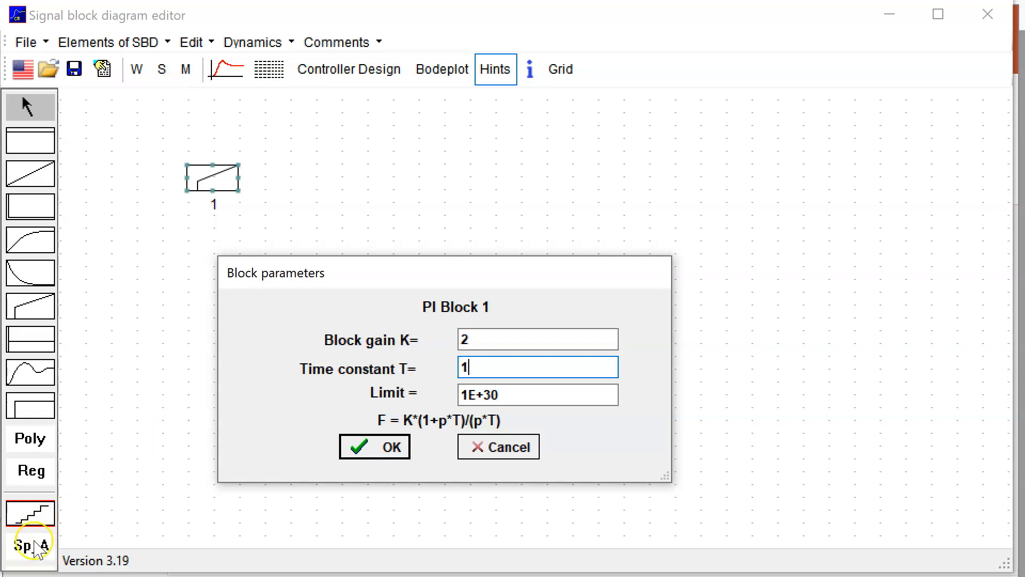
left_click(375, 454)
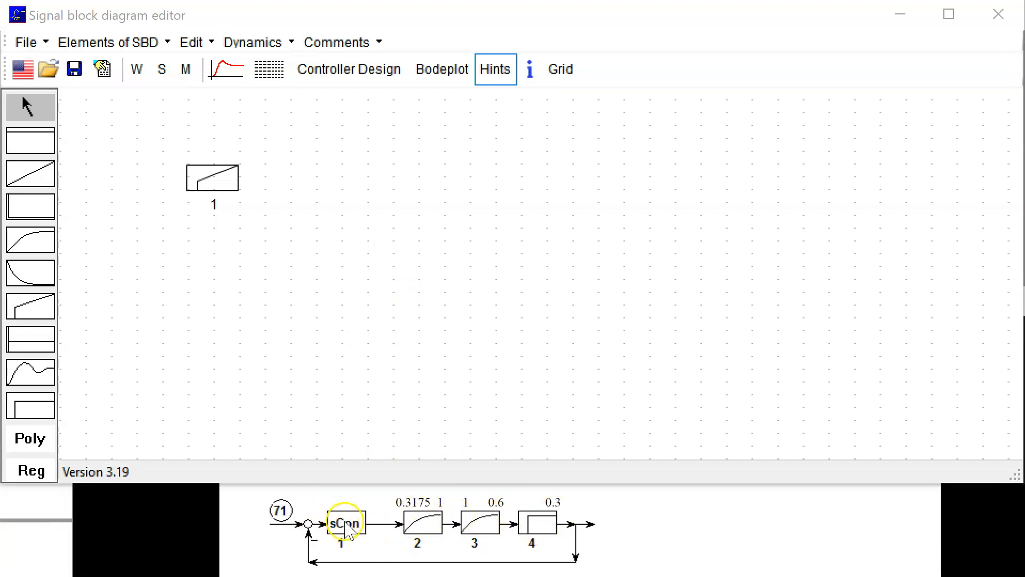
Step: Review the PI block's gain, time constant and limit parameters without changing them
double_click(214, 179)
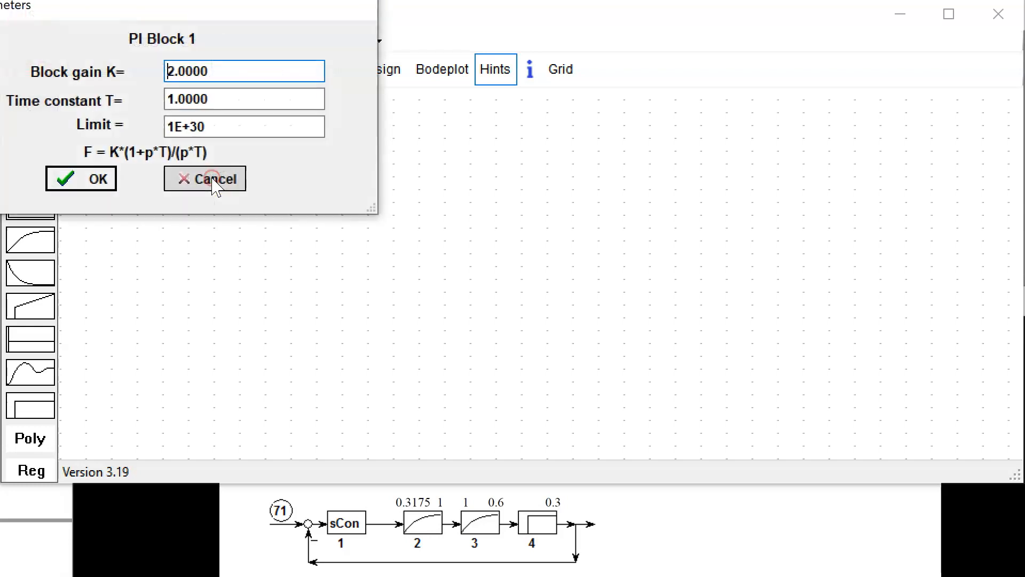
left_click_drag(187, 11, 593, 176)
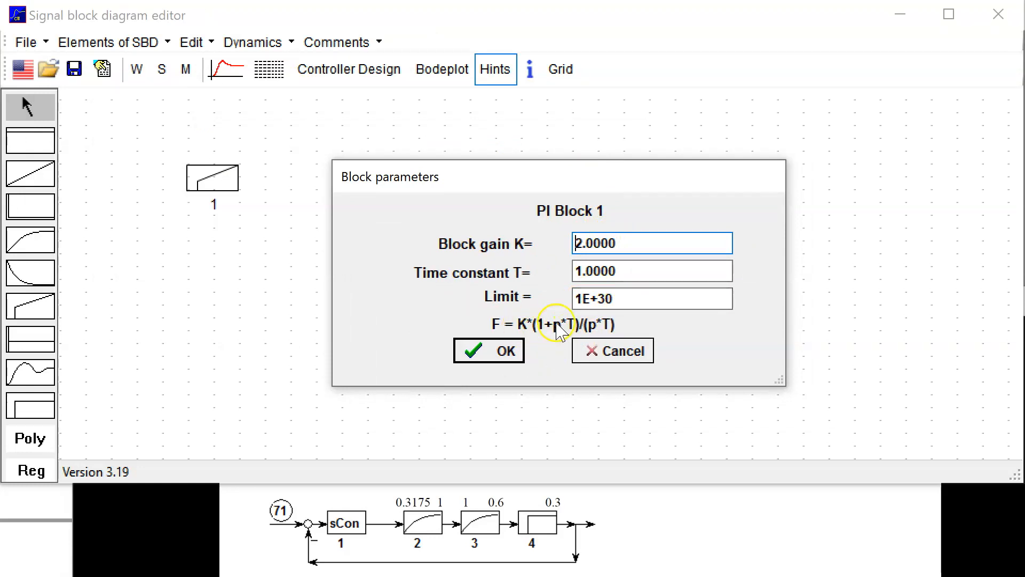
left_click_drag(614, 301, 581, 302)
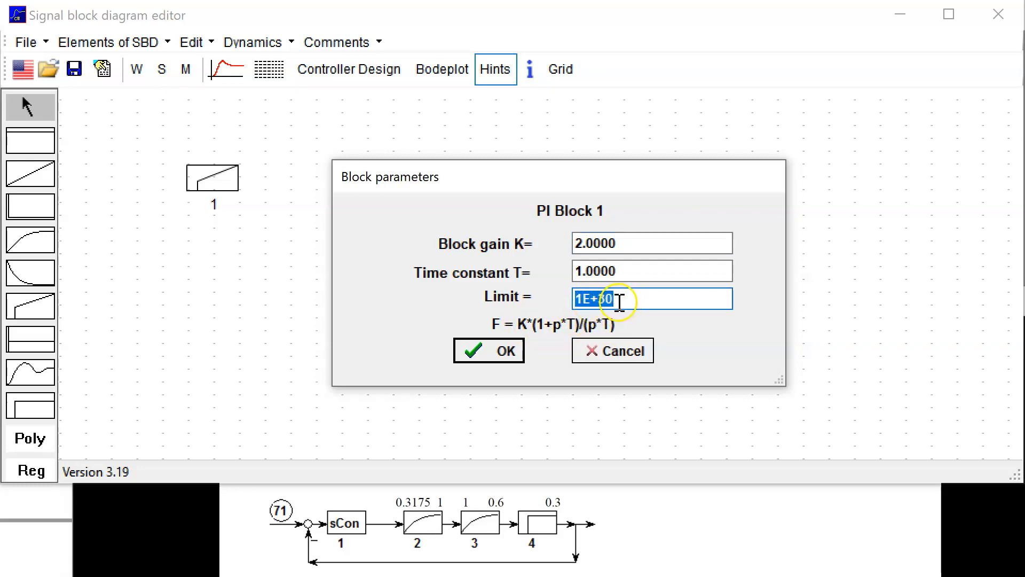
left_click(491, 353)
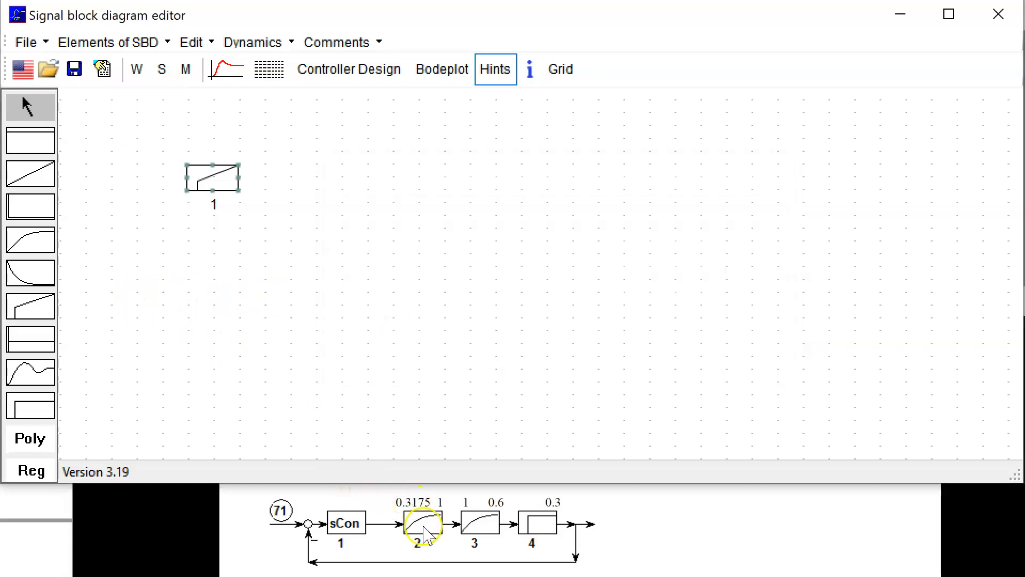
Step: Add a PT1 block after the PI block with gain 0.3175 and time constant 1
left_click(43, 243)
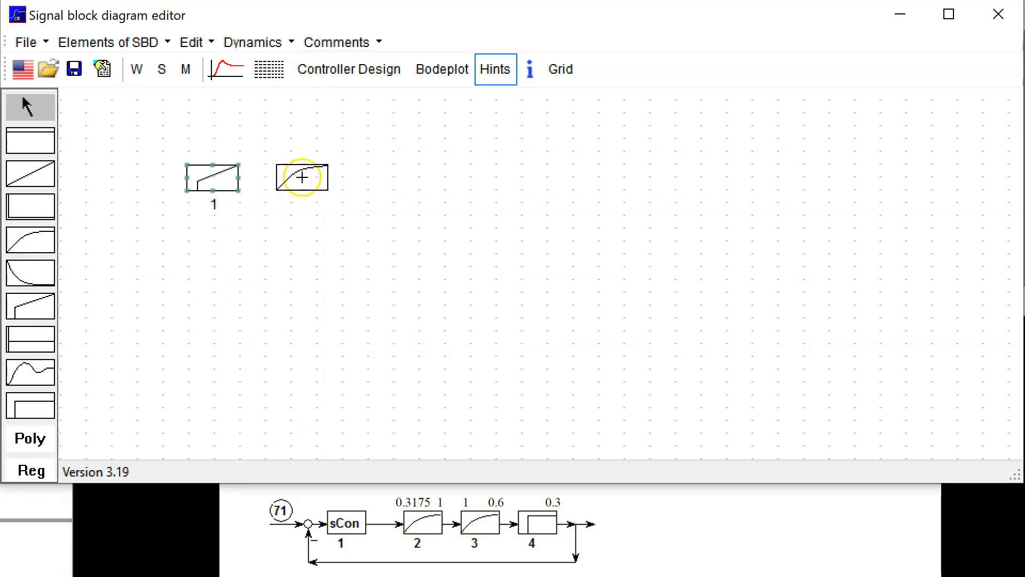
left_click(319, 178)
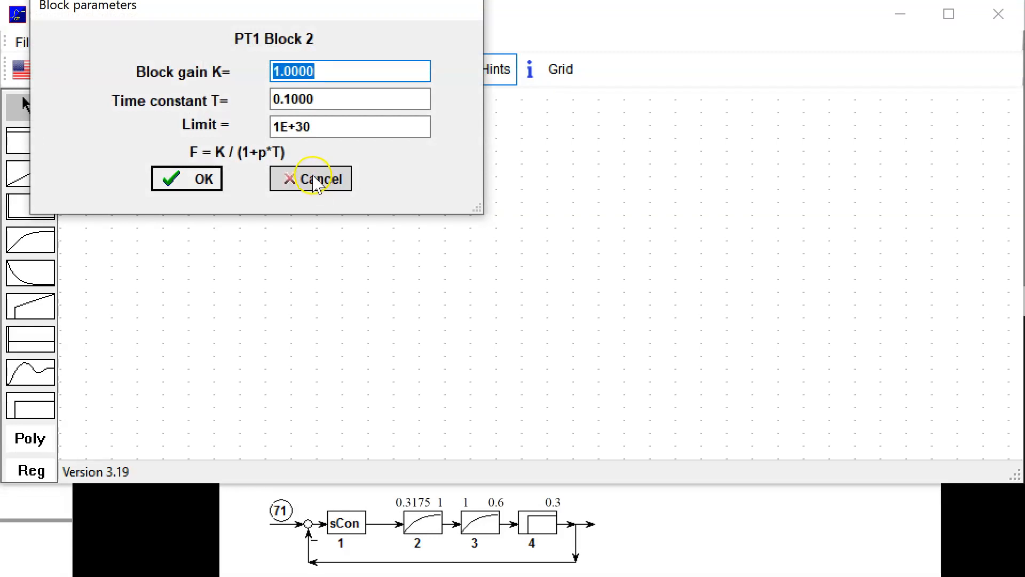
type("0,3175")
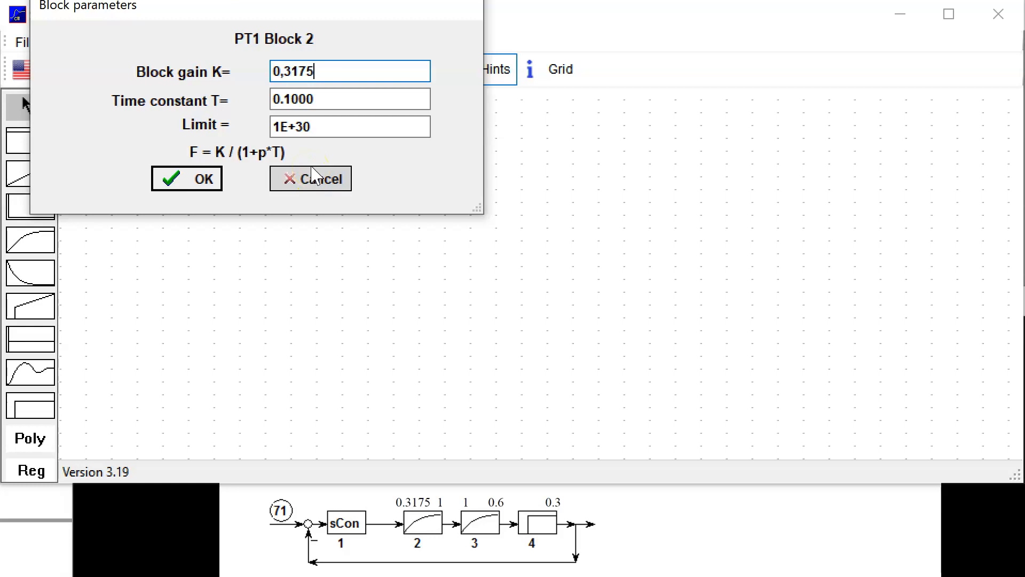
left_click(328, 98)
left_click_drag(303, 99, 245, 101)
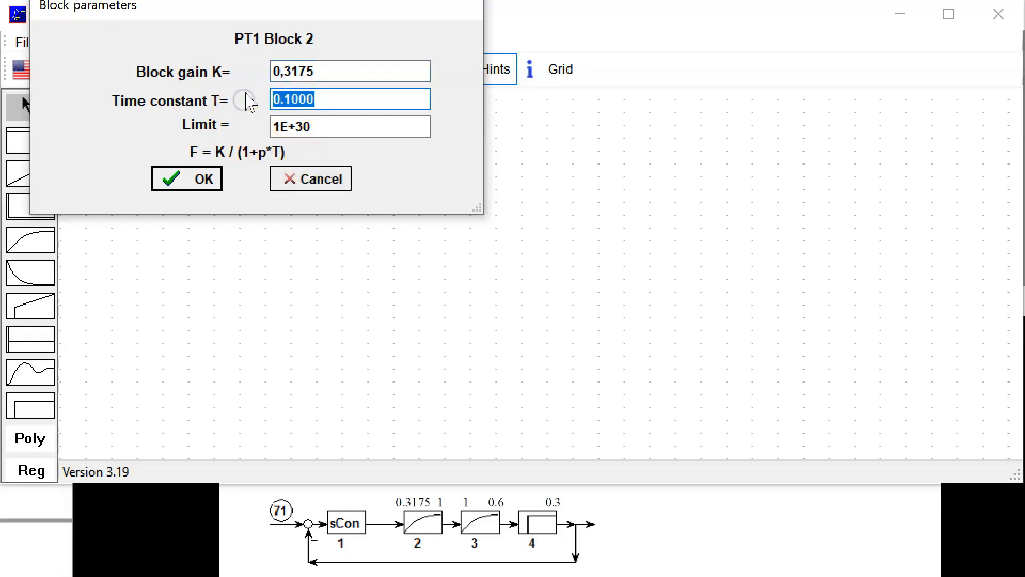
type("1")
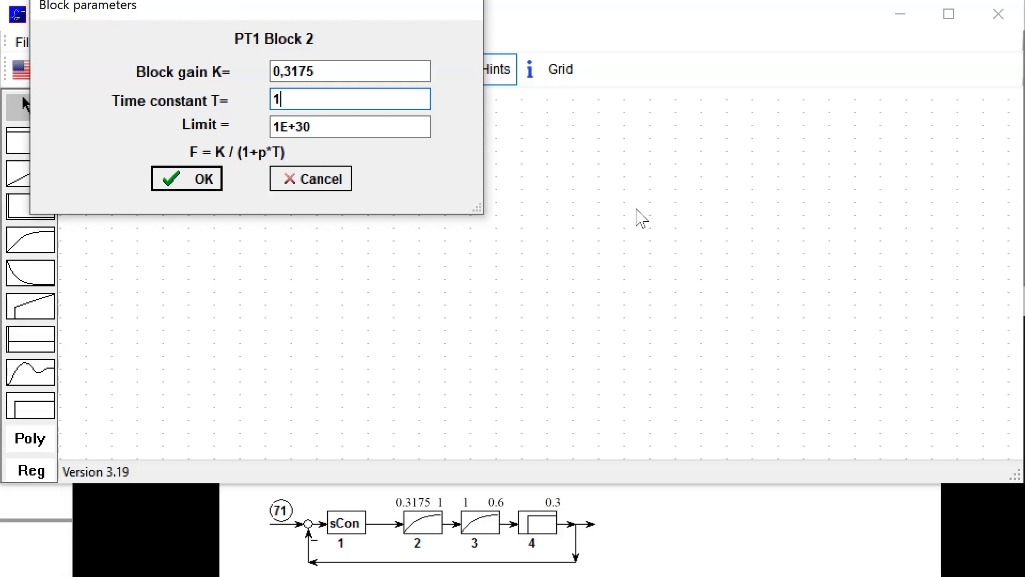
left_click(193, 188)
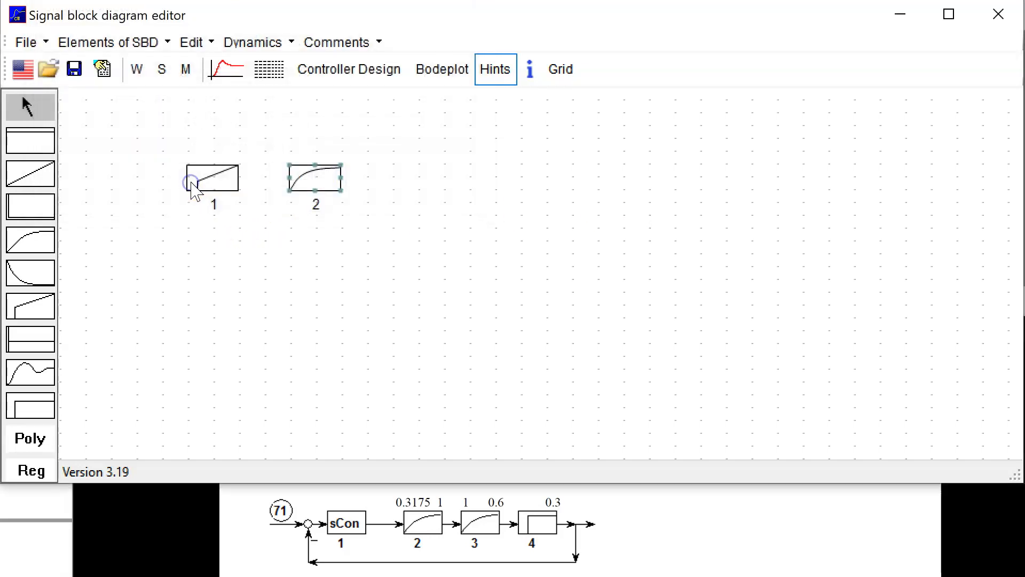
Step: Add a second PT1 block beside the first one with gain 1 and time constant 0.6
left_click(33, 238)
left_click(403, 169)
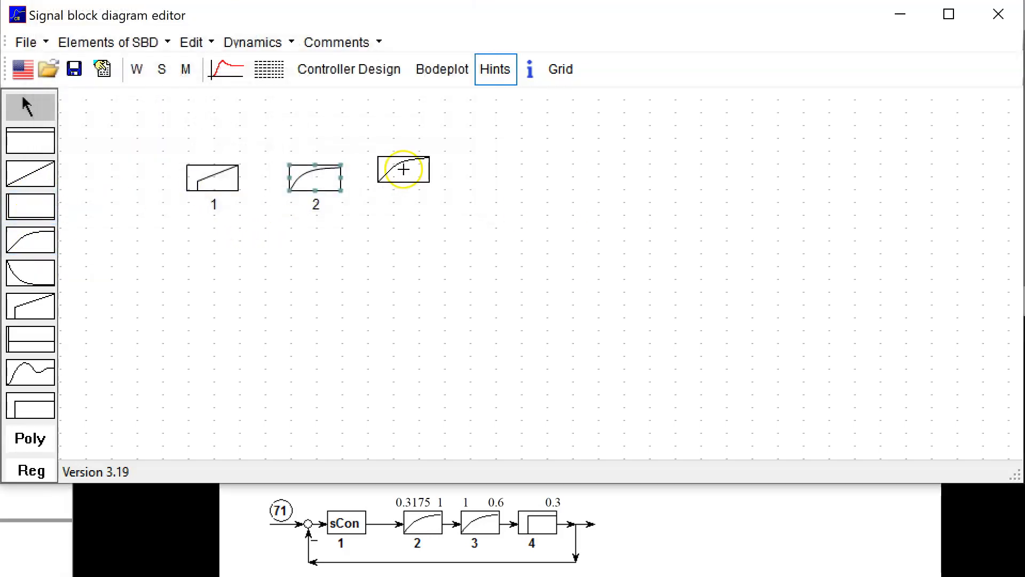
double_click(403, 169)
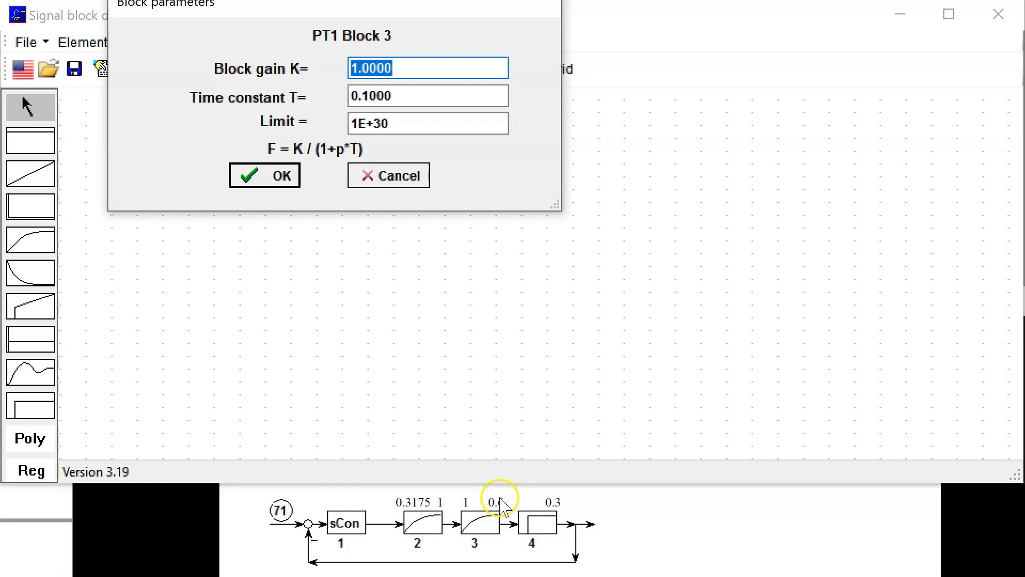
double_click(405, 100)
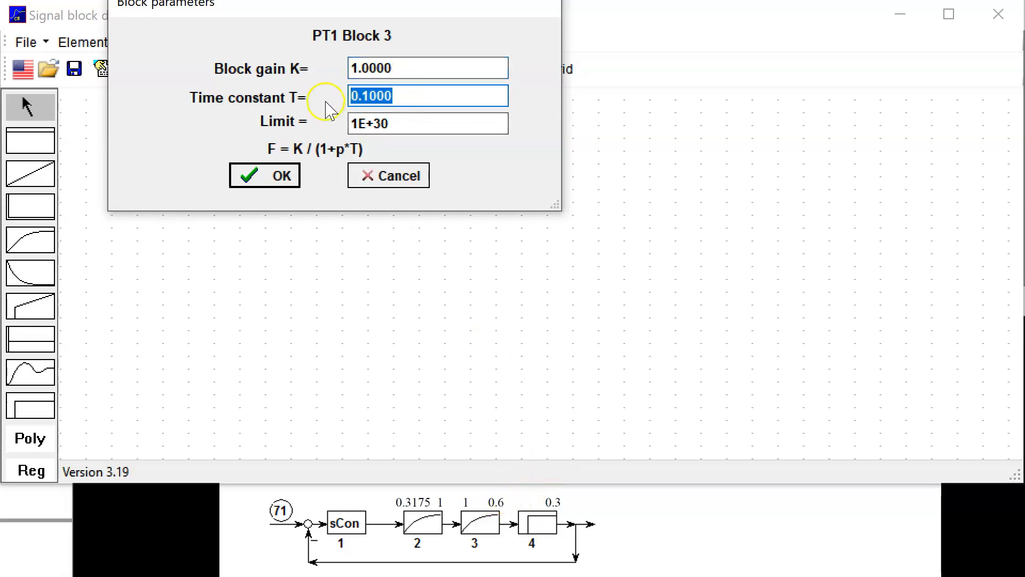
type("0.6")
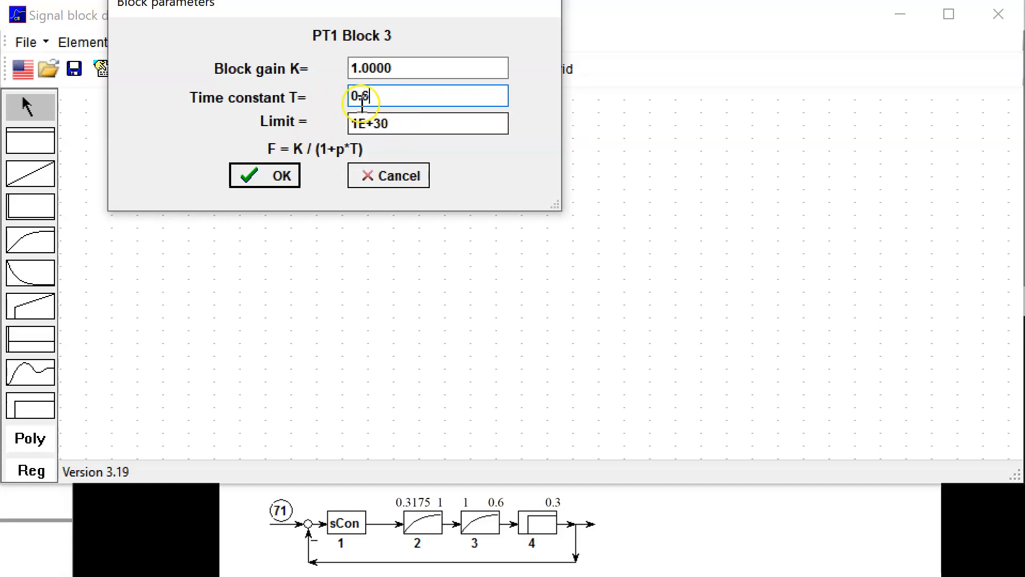
left_click(362, 67)
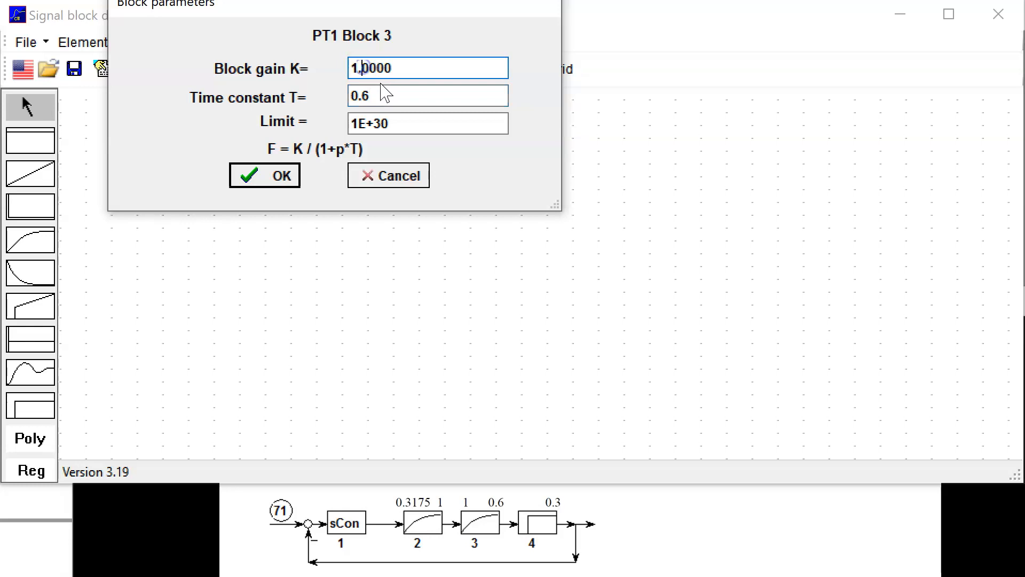
key("BackSpace")
type(",")
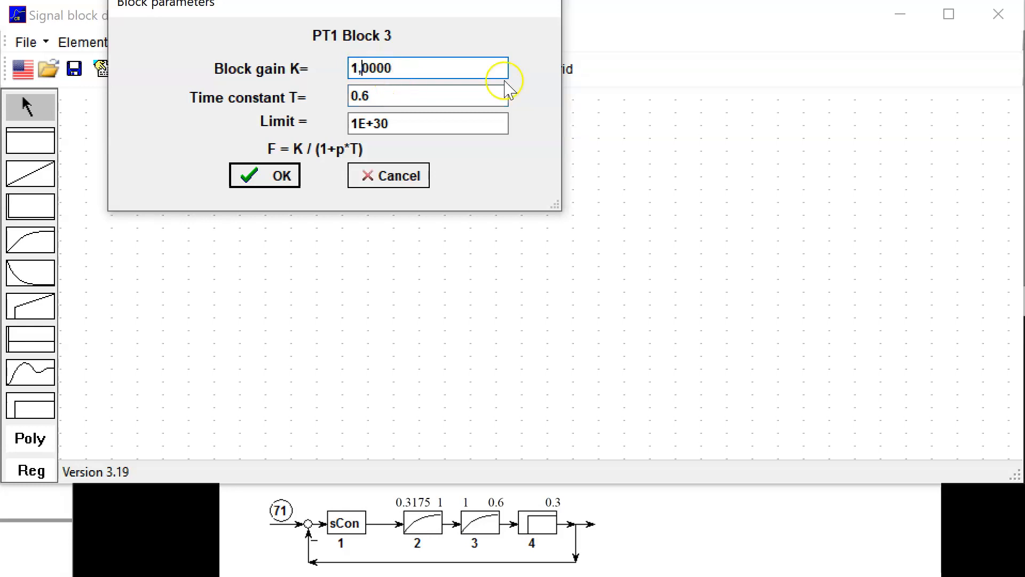
left_click(273, 174)
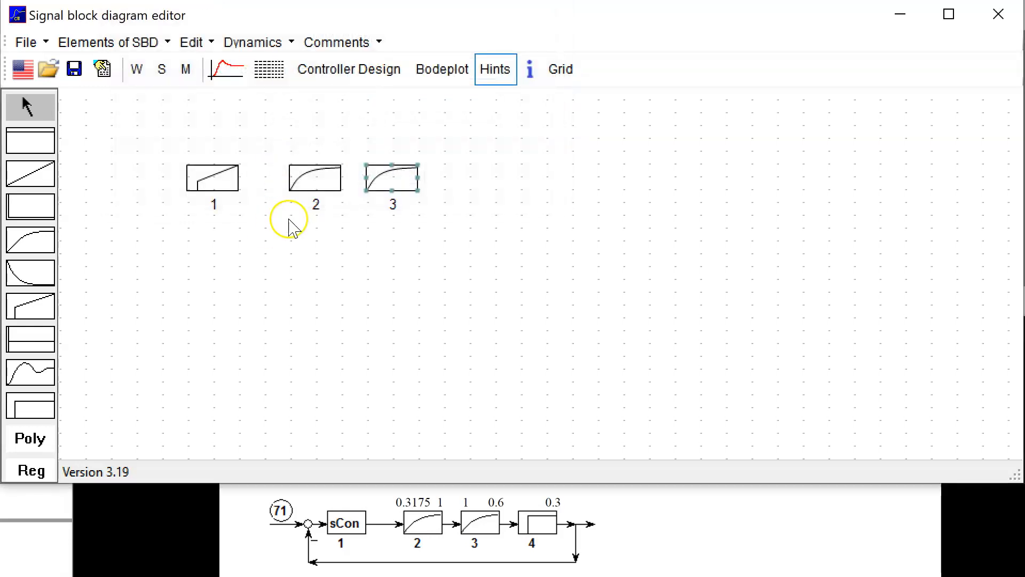
Step: Add a delay block after the second PT1 block and set its time constant to 0.3
left_click(30, 406)
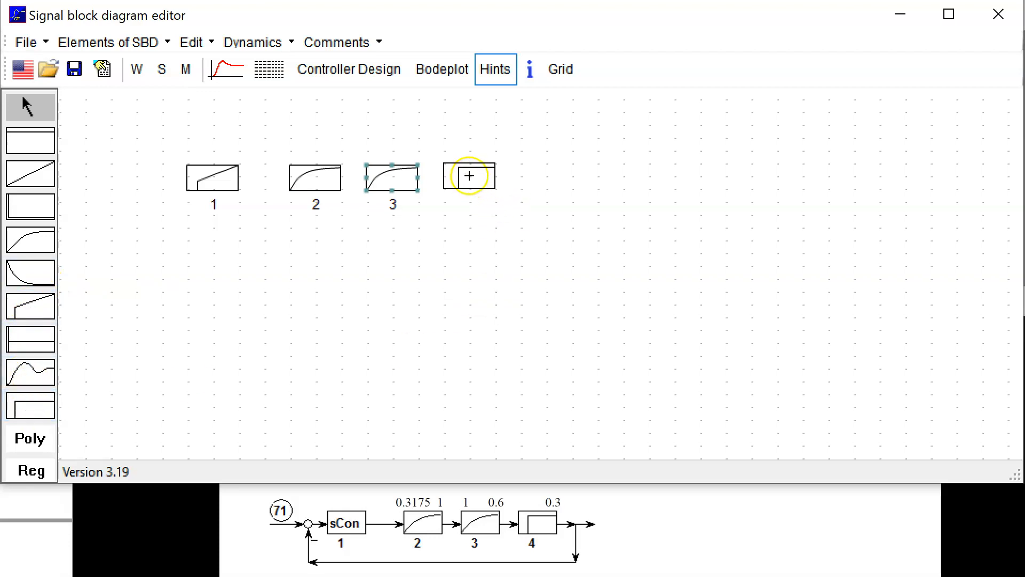
left_click(469, 175)
left_click_drag(466, 97, 281, 91)
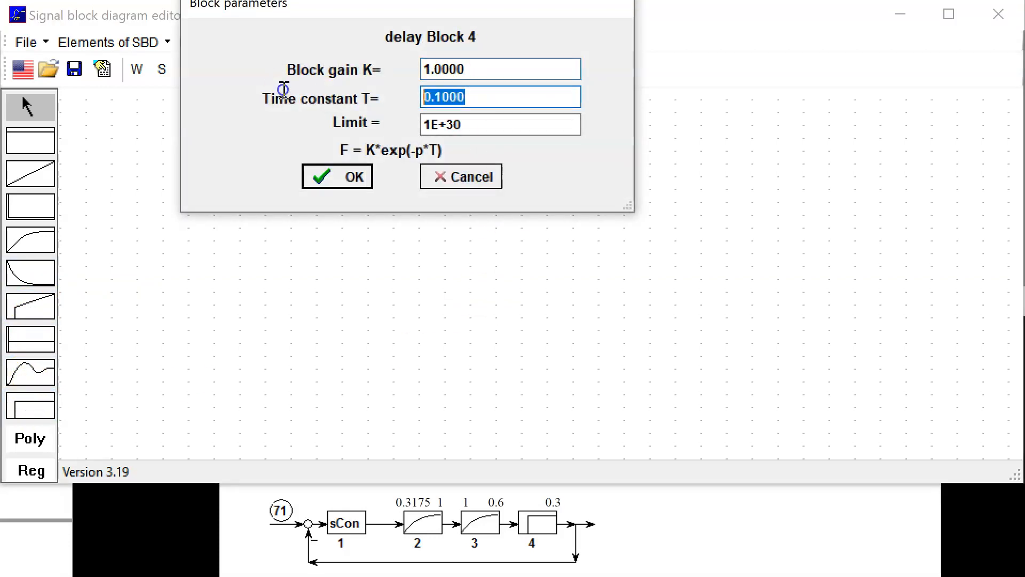
type("0,3")
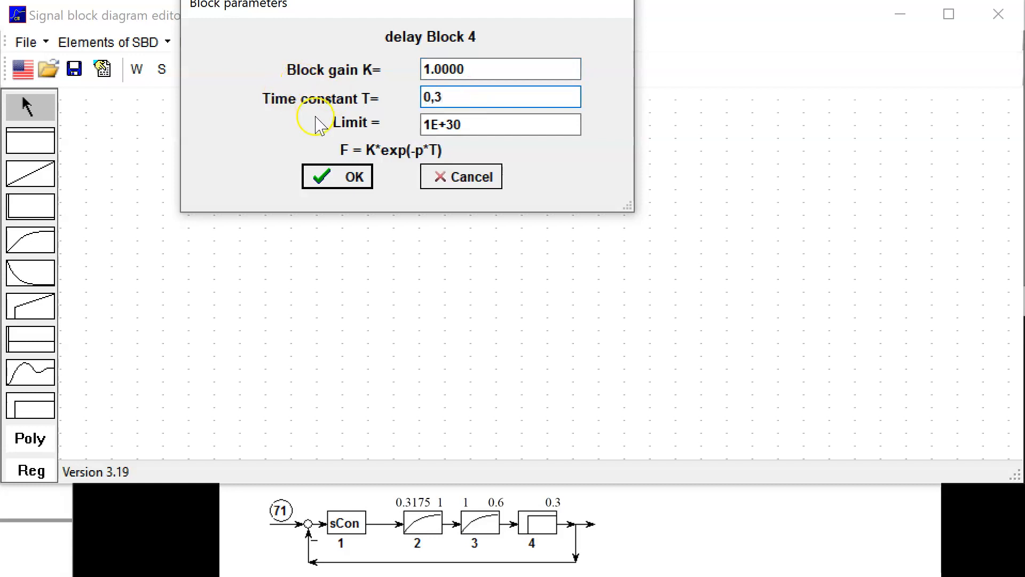
key("Return")
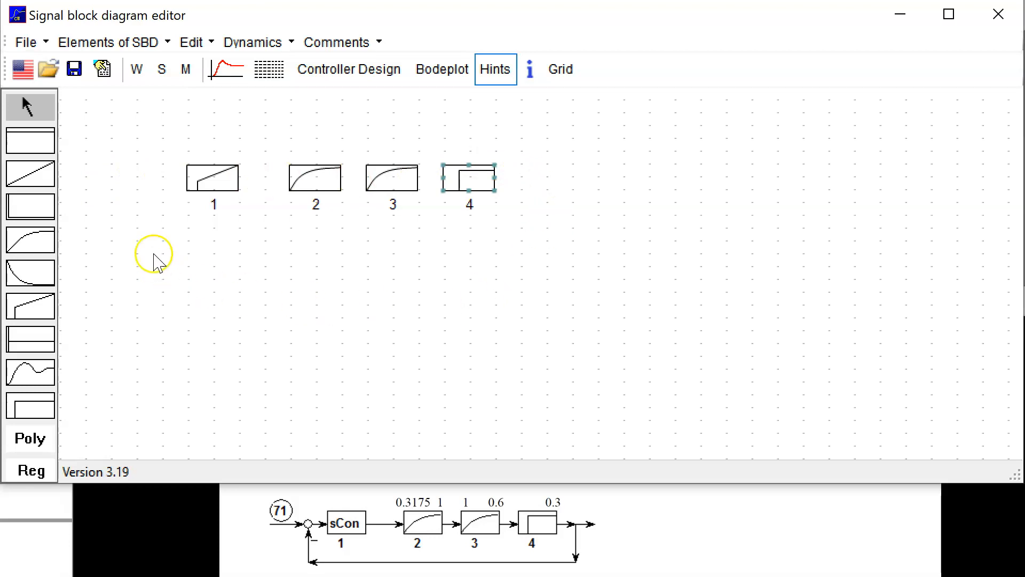
Step: Draw branches from an input through all four blocks in series, and route the output of block 4 back beneath them to the input node
left_click(138, 70)
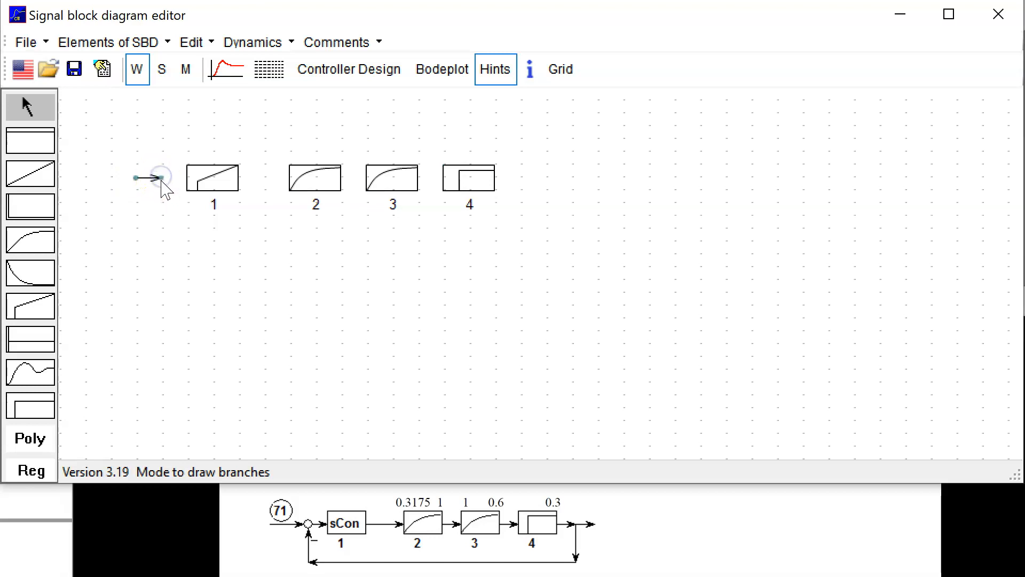
left_click(187, 176)
left_click_drag(241, 179, 267, 182)
left_click(283, 175)
left_click_drag(338, 183, 426, 177)
left_click(466, 184)
mouse_move(492, 178)
left_mouse_down()
mouse_move(514, 186)
mouse_move(522, 233)
mouse_move(168, 232)
mouse_move(161, 179)
left_mouse_up()
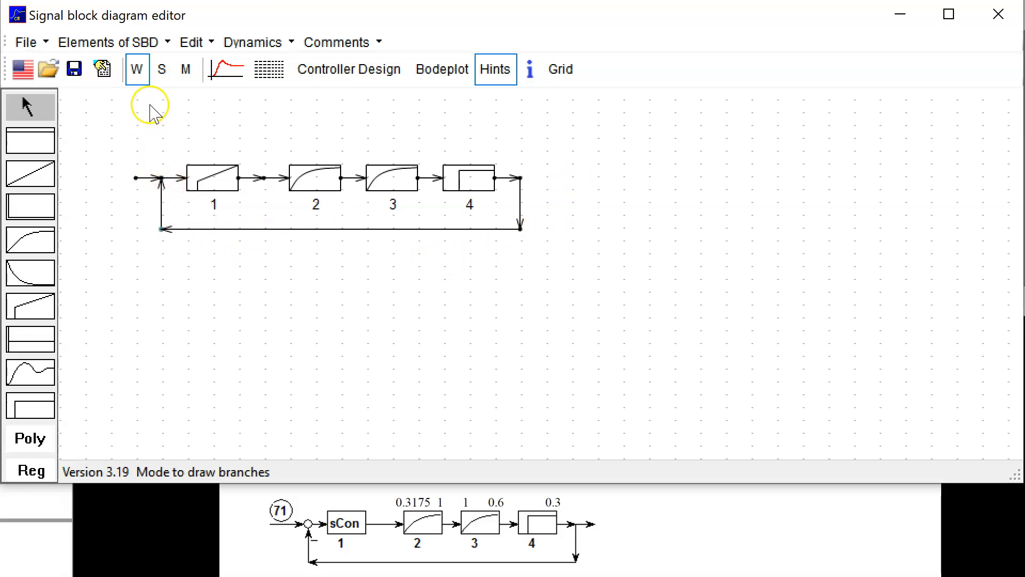
Step: Add a summing point where the feedback meets the input branch and put a minus sign on the feedback branch
left_click(163, 69)
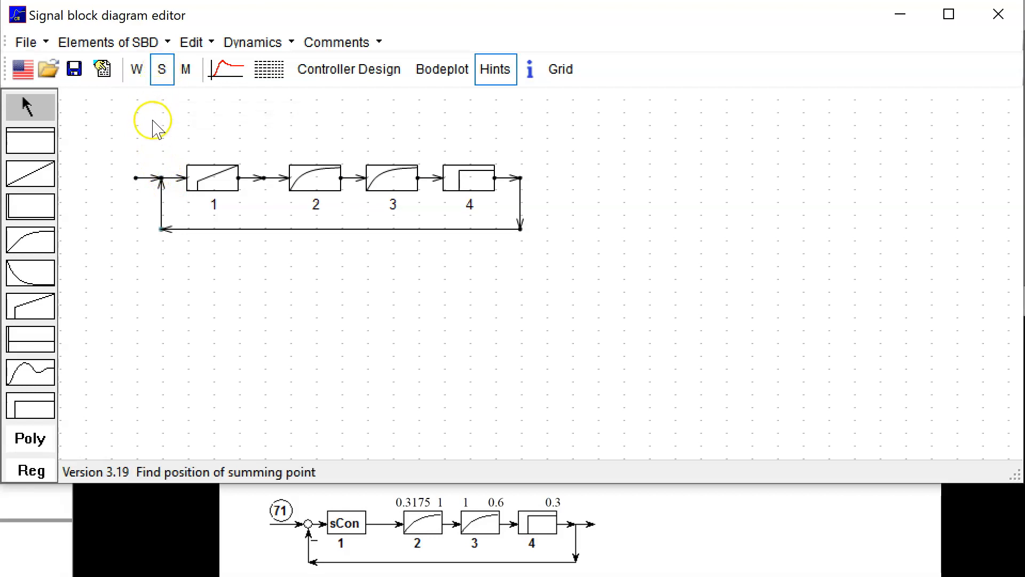
left_click(160, 178)
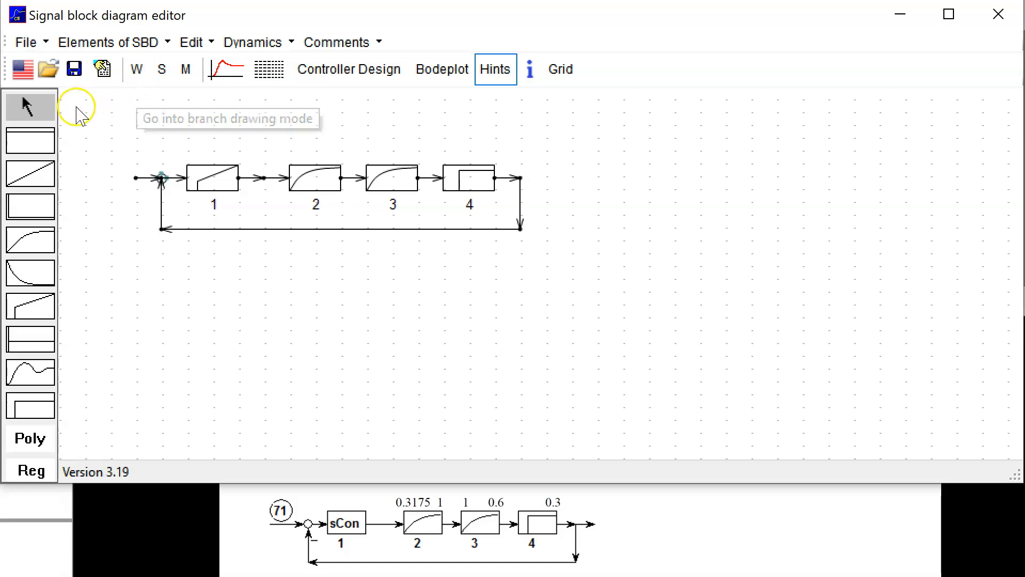
left_click(186, 72)
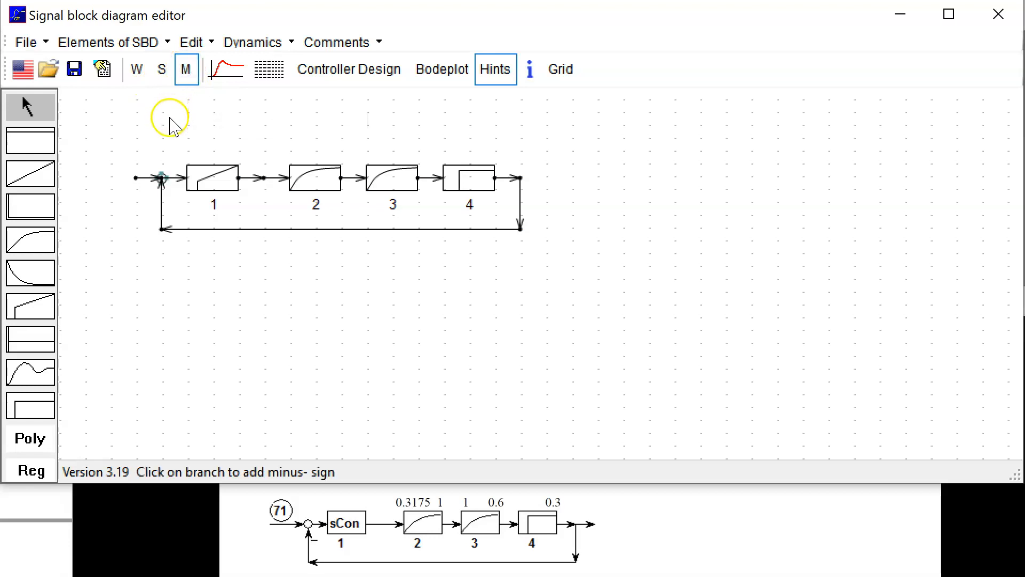
left_click(163, 206)
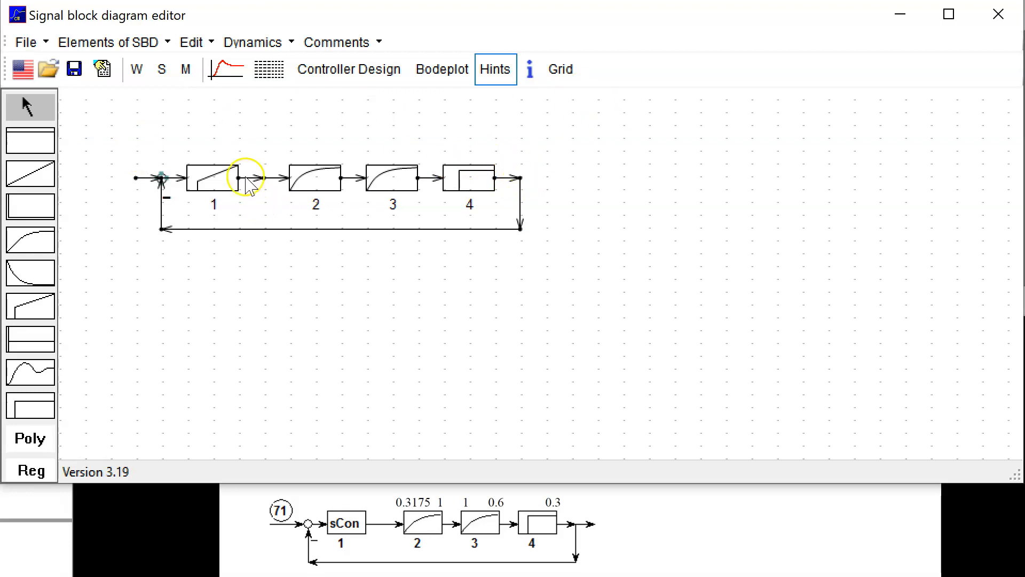
Step: Open the step response calculation, arrange its window, and set the time range to 10 seconds
left_click(238, 74)
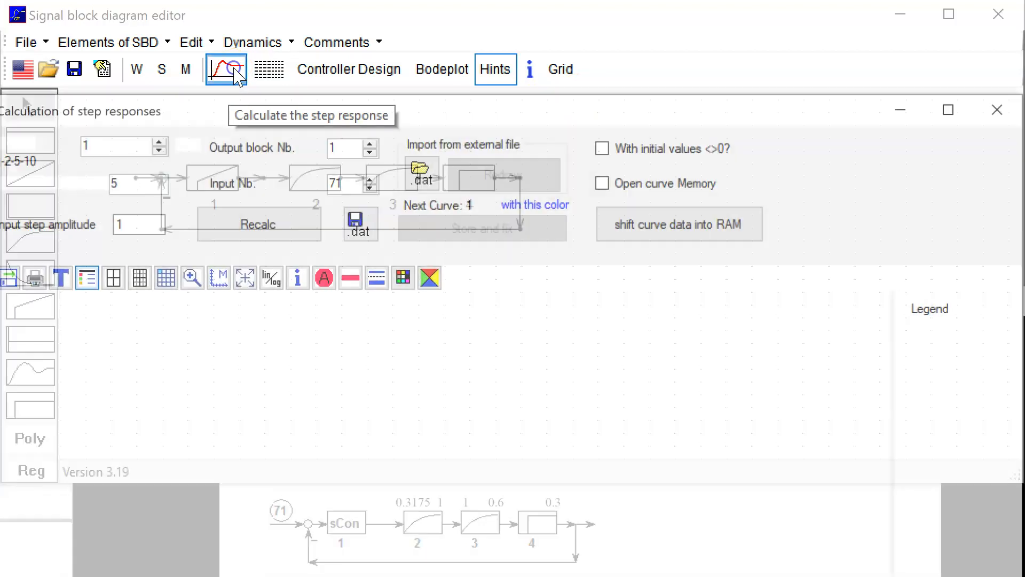
left_click_drag(298, 114, 346, 43)
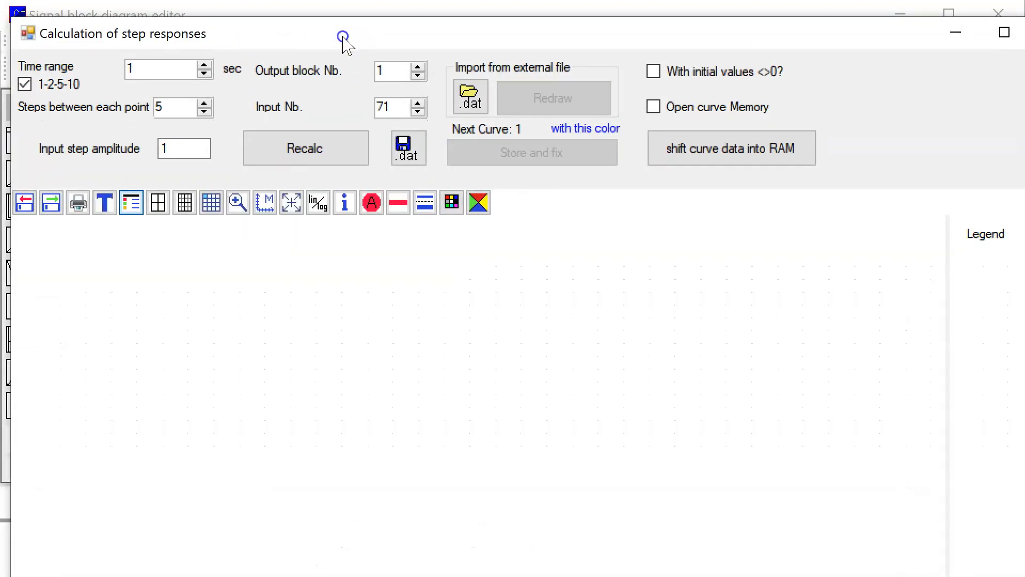
mouse_move(1024, 576)
left_mouse_down()
mouse_move(1017, 560)
mouse_move(1021, 570)
left_mouse_up()
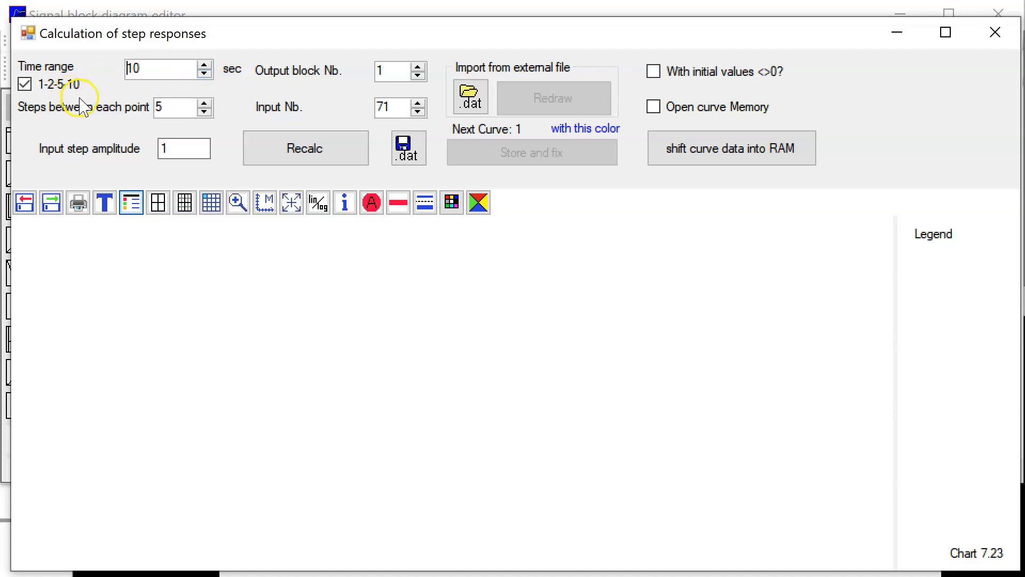
left_click(182, 148)
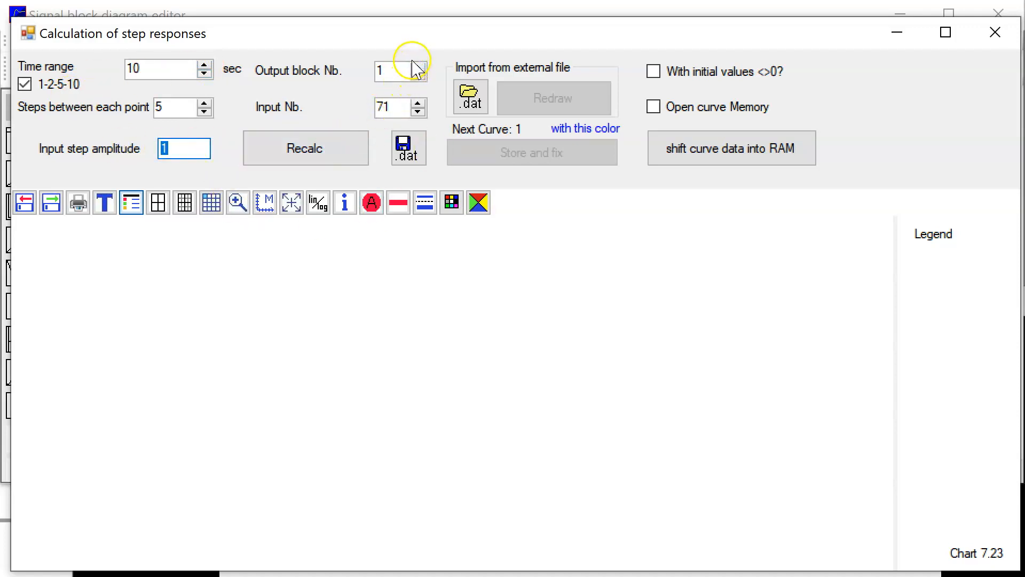
Step: Set the output block number to 4 and calculate the closed loop's step response for input 71
left_click_drag(435, 37, 424, 284)
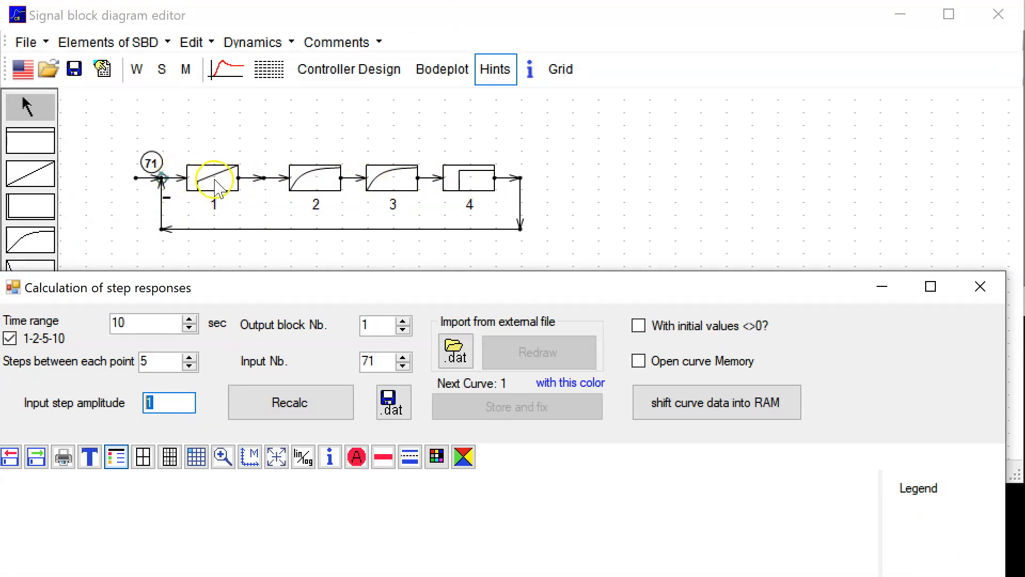
left_click(404, 320)
left_click(403, 321)
left_click(403, 321)
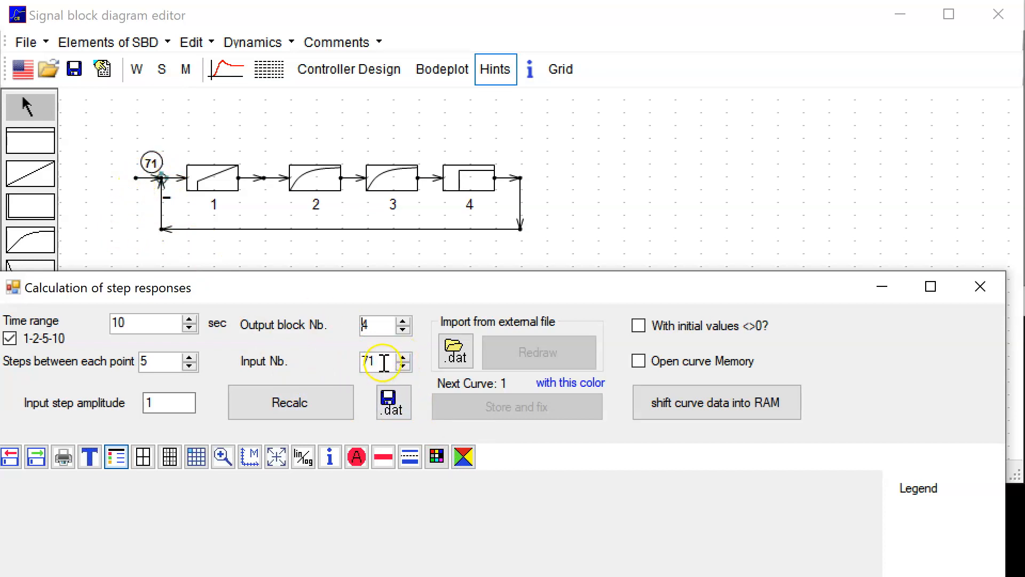
left_click(291, 411)
left_click_drag(323, 283, 339, 27)
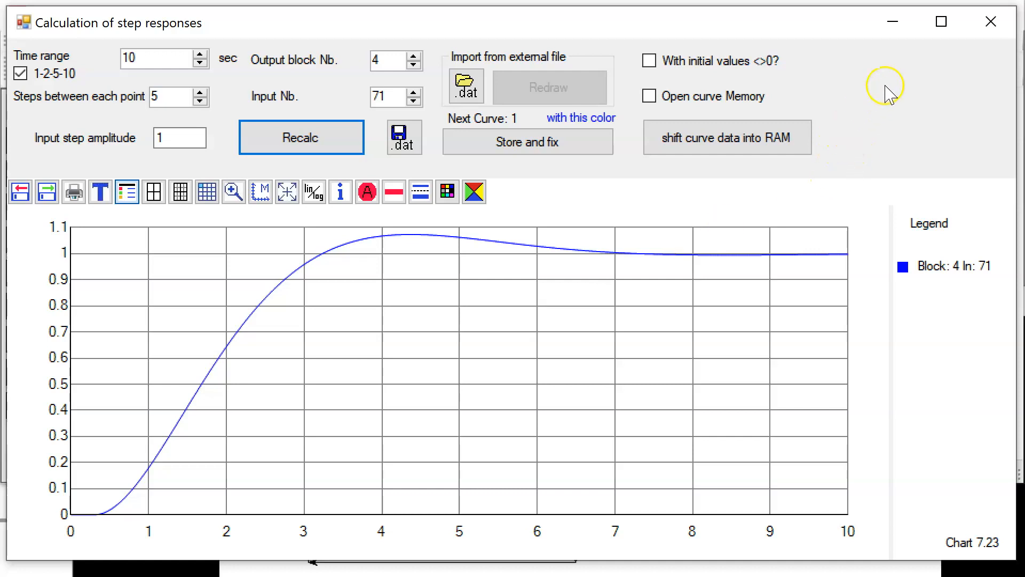
Step: Close the step response calculation and enlarge the diagram editor window downwards
left_click(989, 24)
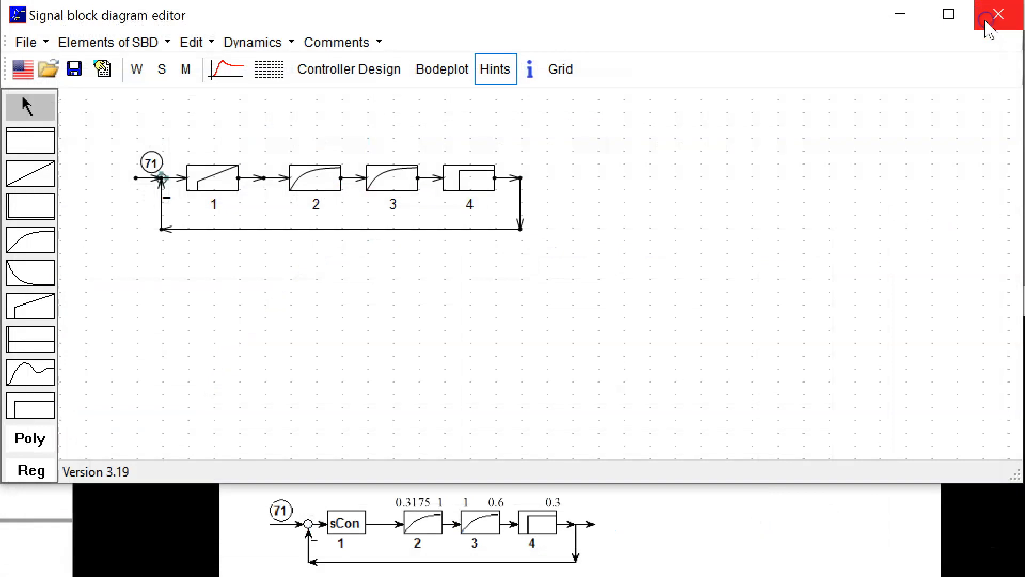
left_click(970, 28)
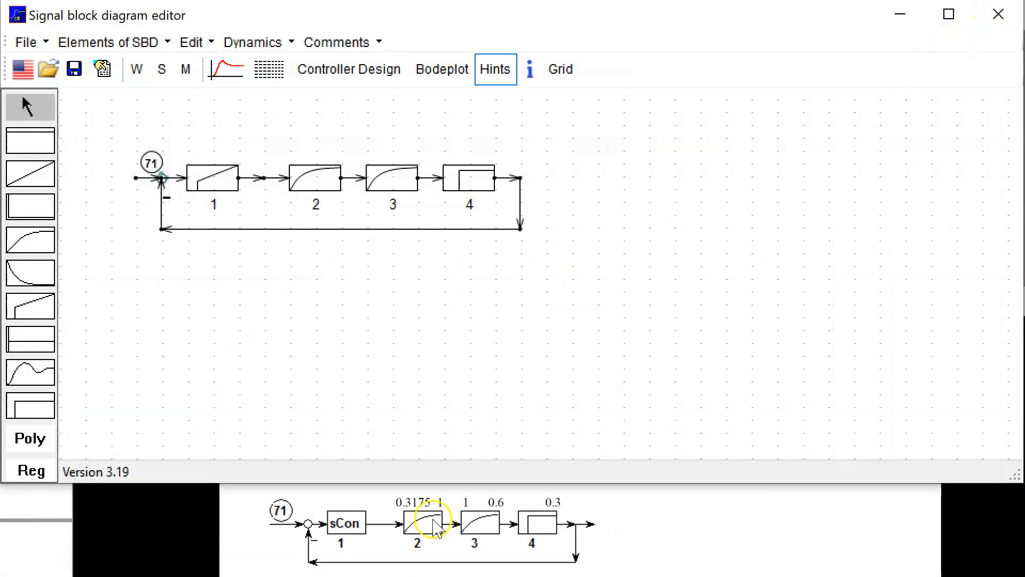
left_click_drag(444, 550, 446, 568)
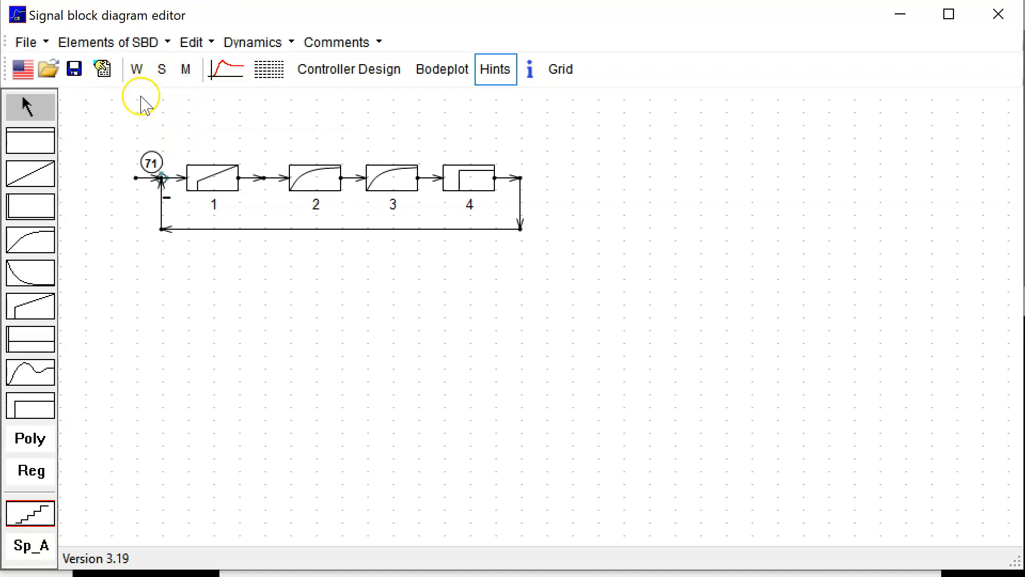
Step: Draw two separate horizontal branches in the free area above blocks 2 to 4
left_click(136, 69)
left_click_drag(289, 113, 368, 113)
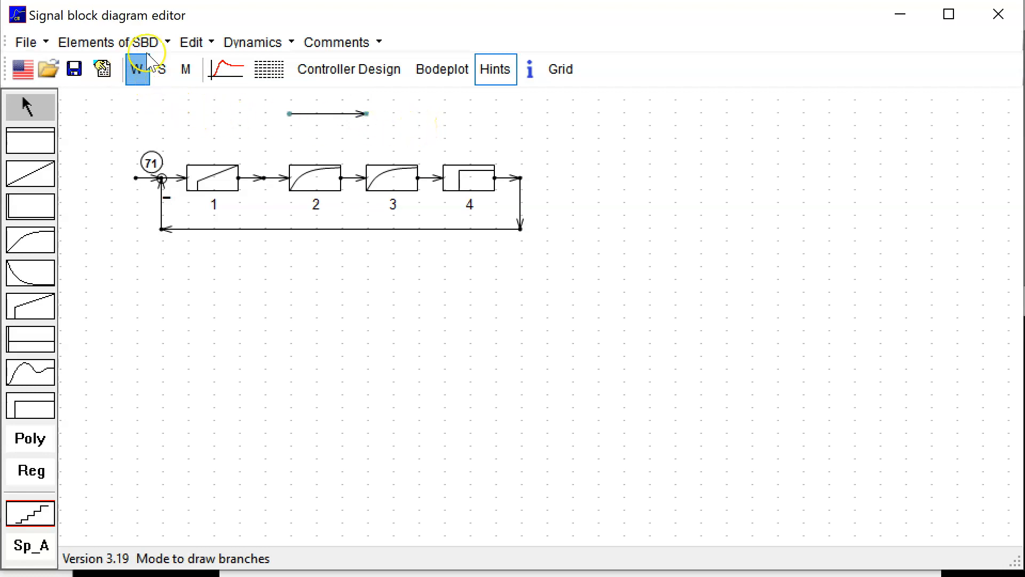
left_click_drag(393, 113, 469, 113)
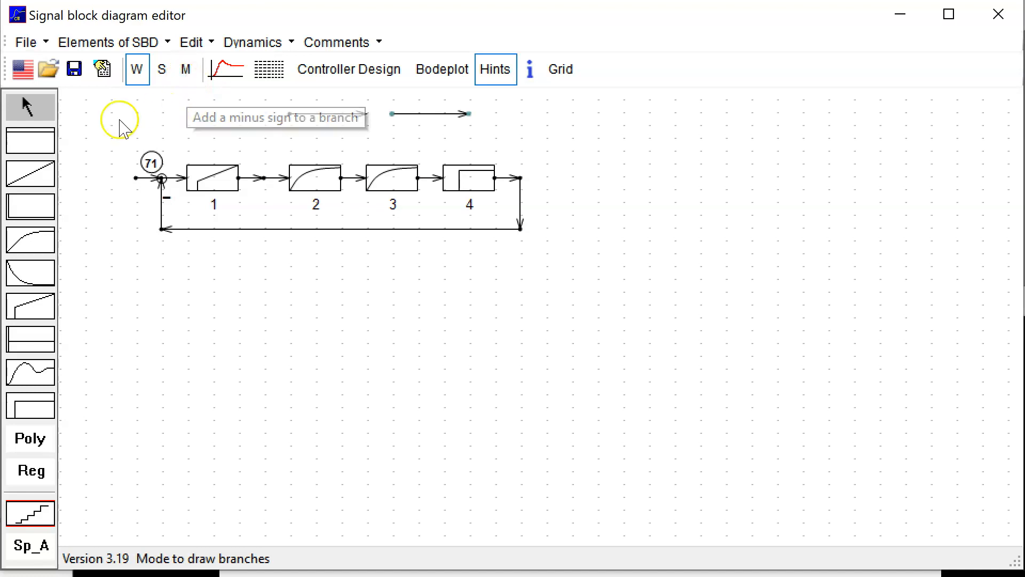
left_click(27, 105)
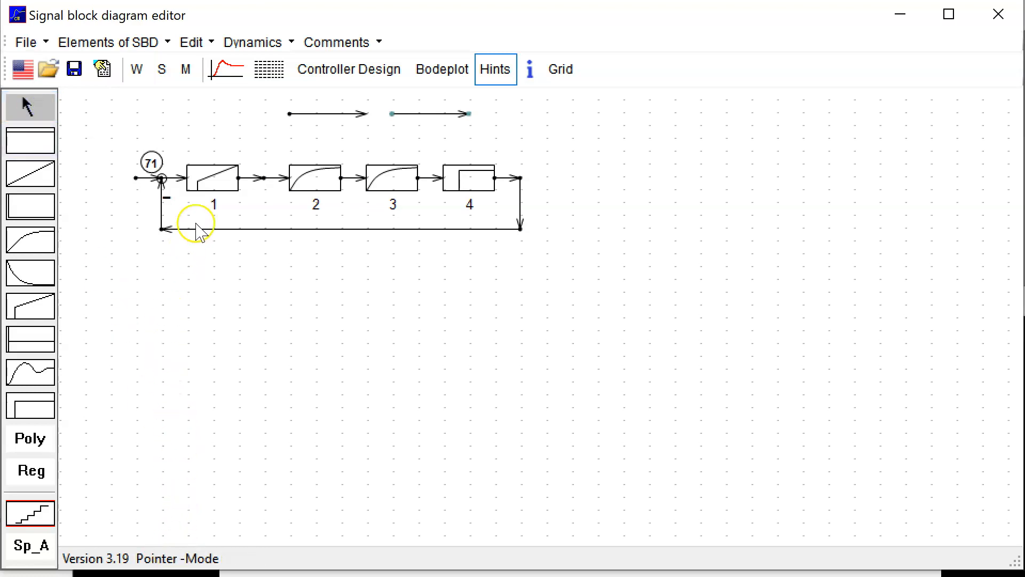
Step: Select individual blocks of the loop, and delete the two loose branches above them
left_click(212, 179)
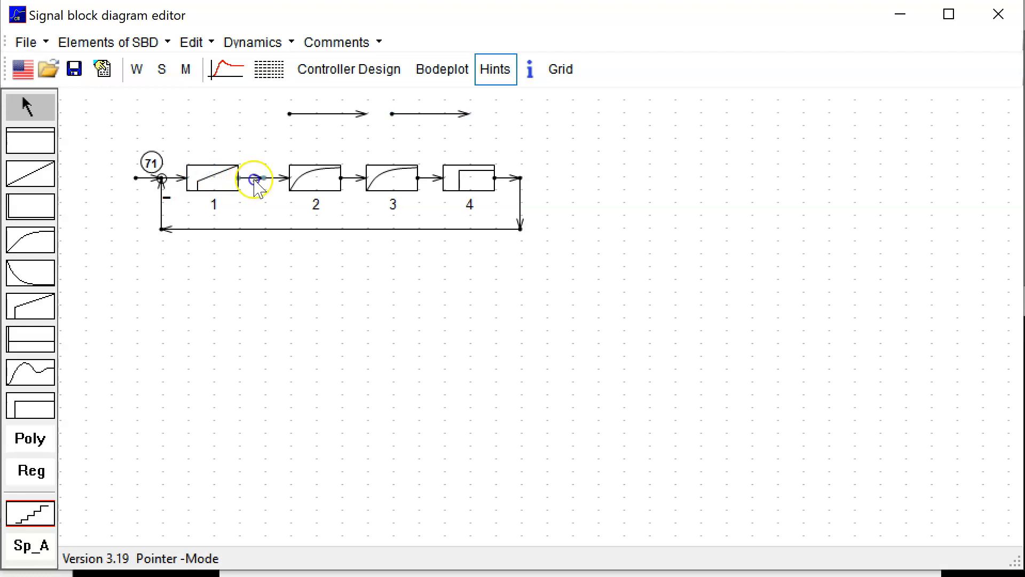
left_click(317, 178)
left_click(394, 178)
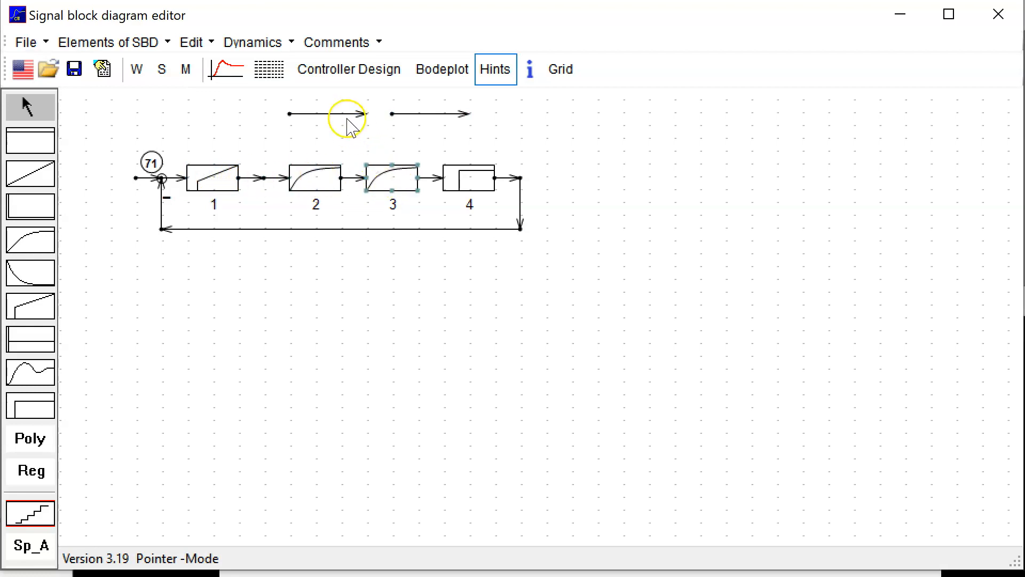
left_click(330, 114)
key("Delete")
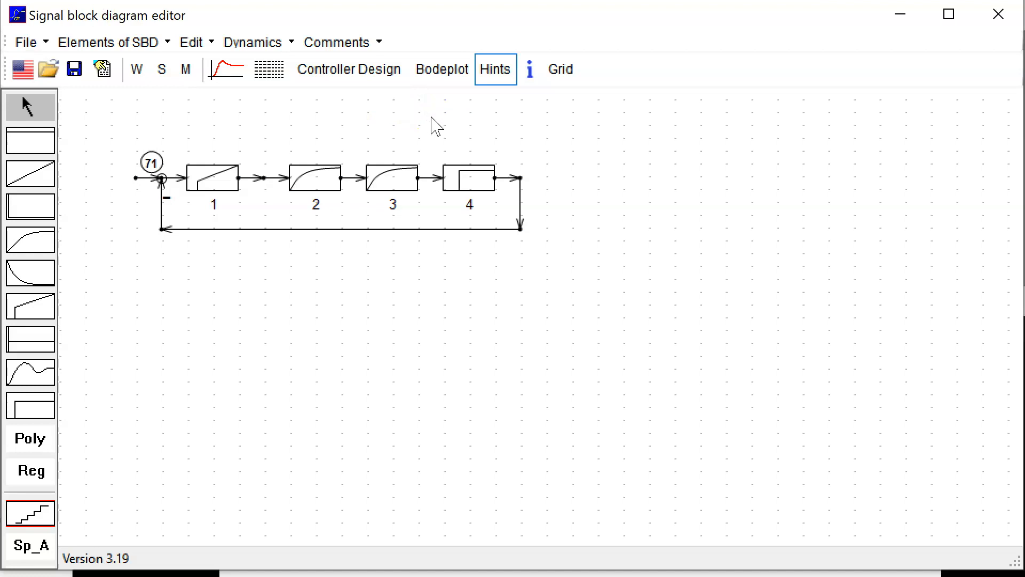
Step: Delete the output and feedback branches after block 4 and redraw them back to the branch with the minus sign
left_click_drag(511, 129, 603, 257)
key("Delete")
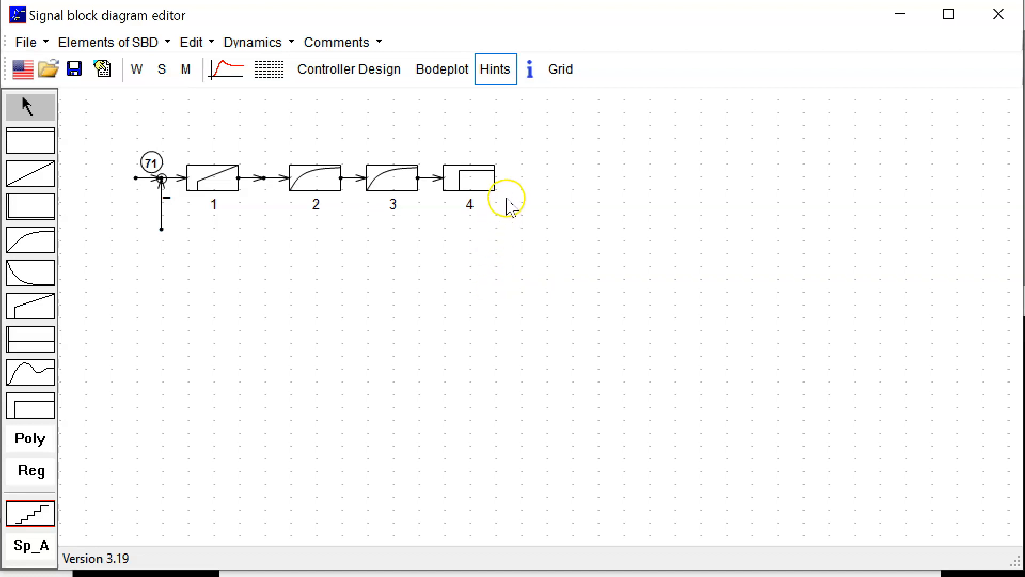
left_click(137, 70)
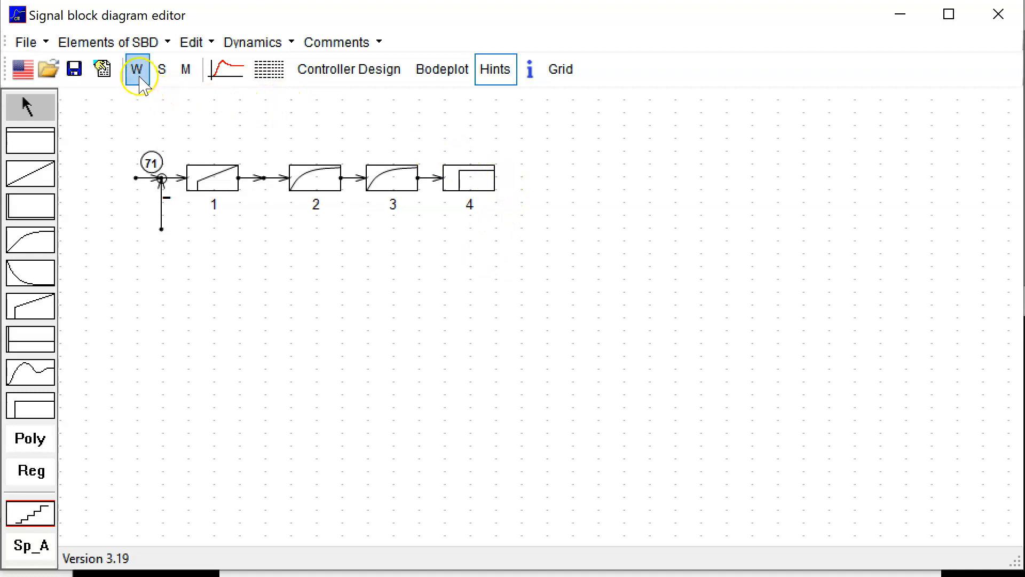
mouse_move(494, 178)
left_mouse_down()
mouse_move(521, 180)
mouse_move(516, 226)
mouse_move(383, 251)
mouse_move(165, 241)
mouse_move(162, 229)
left_mouse_up()
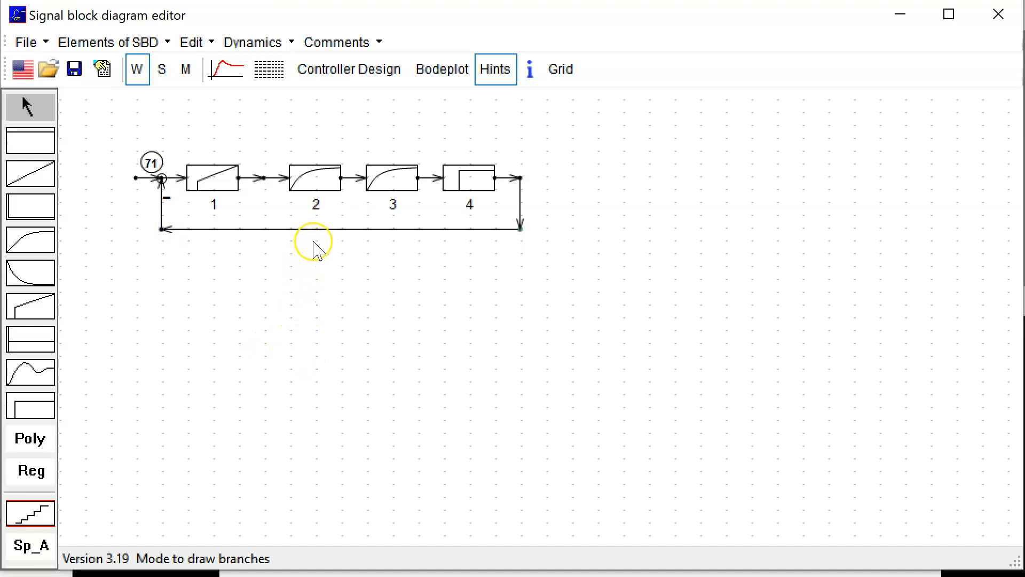
Step: Try to draw a downward branch starting from the middle of the horizontal feedback branch
left_click_drag(316, 229, 318, 292)
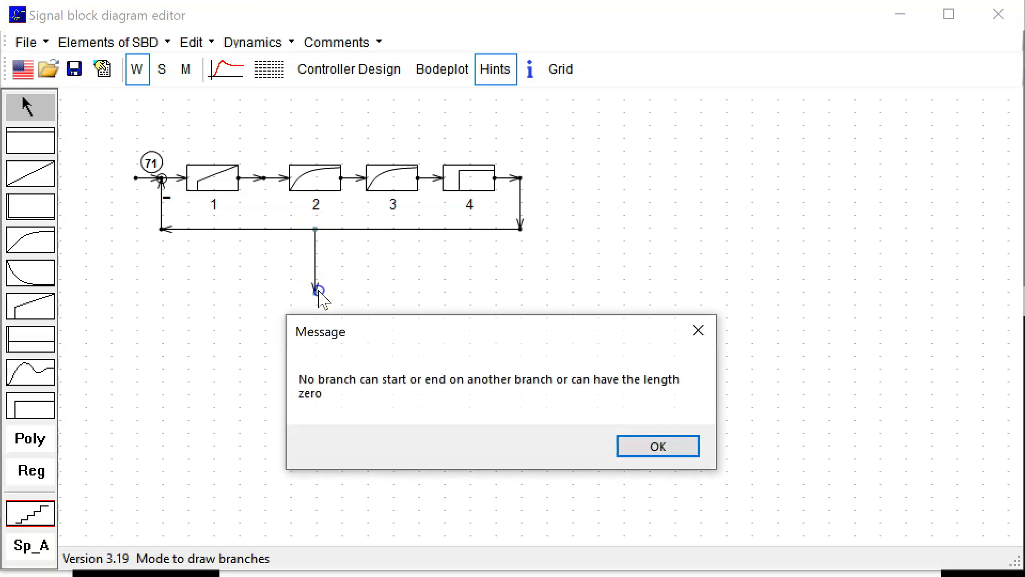
left_click_drag(659, 455, 590, 422)
left_click(652, 448)
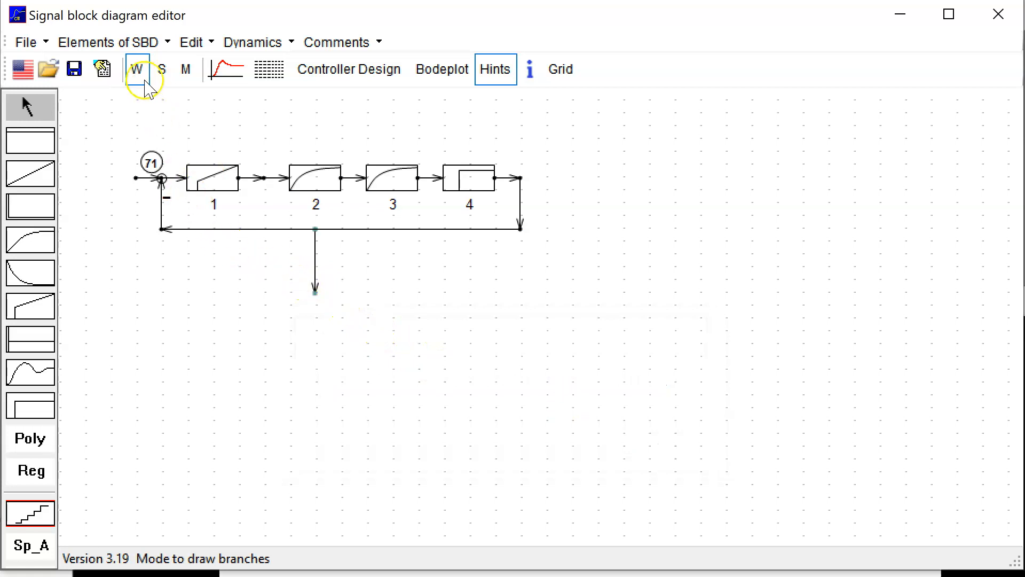
Step: Replace the horizontal feedback branch with two consecutive sections and draw a downward branch from the node between them
left_click(27, 107)
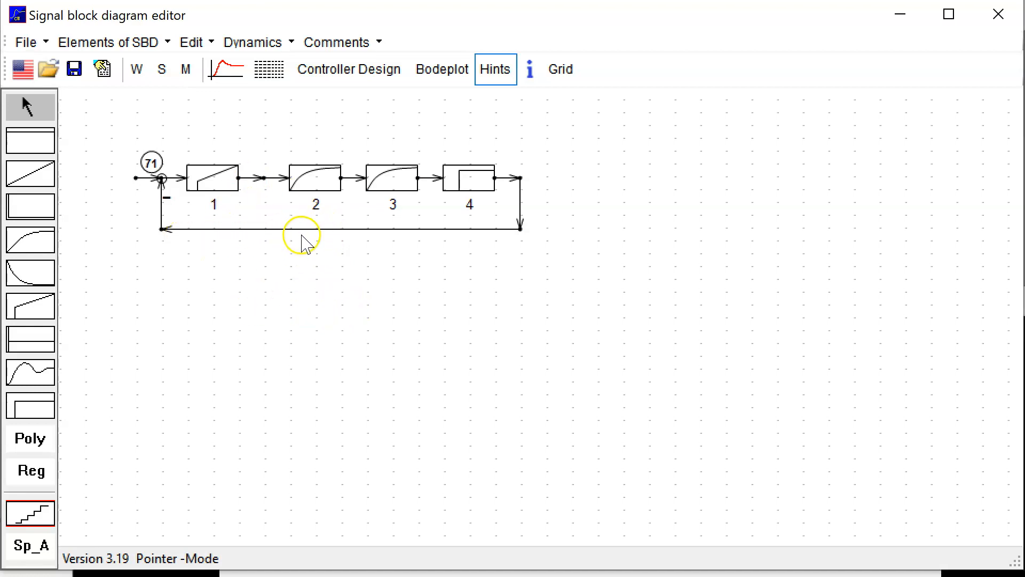
right_click(314, 229)
key("Delete")
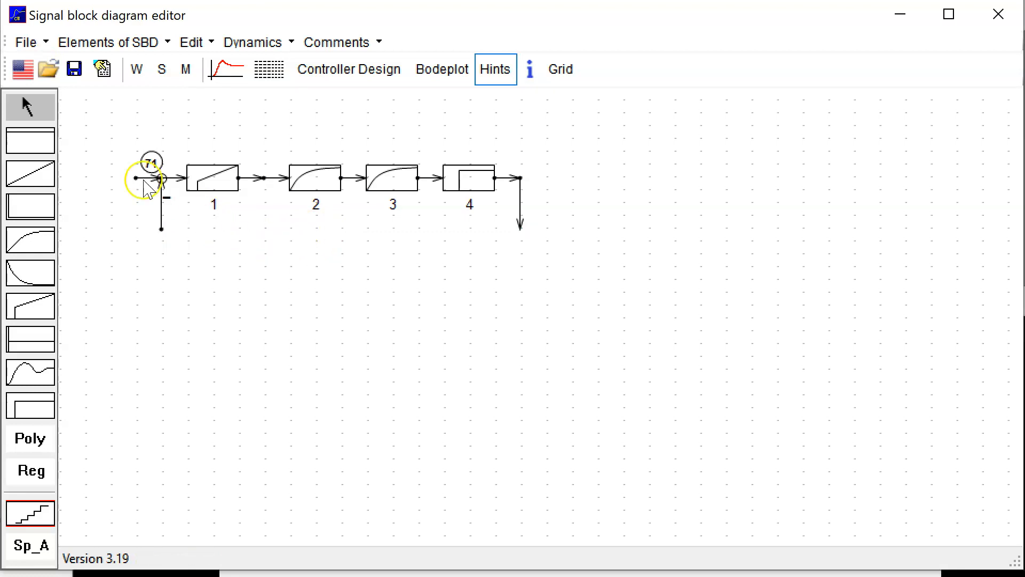
left_click(136, 71)
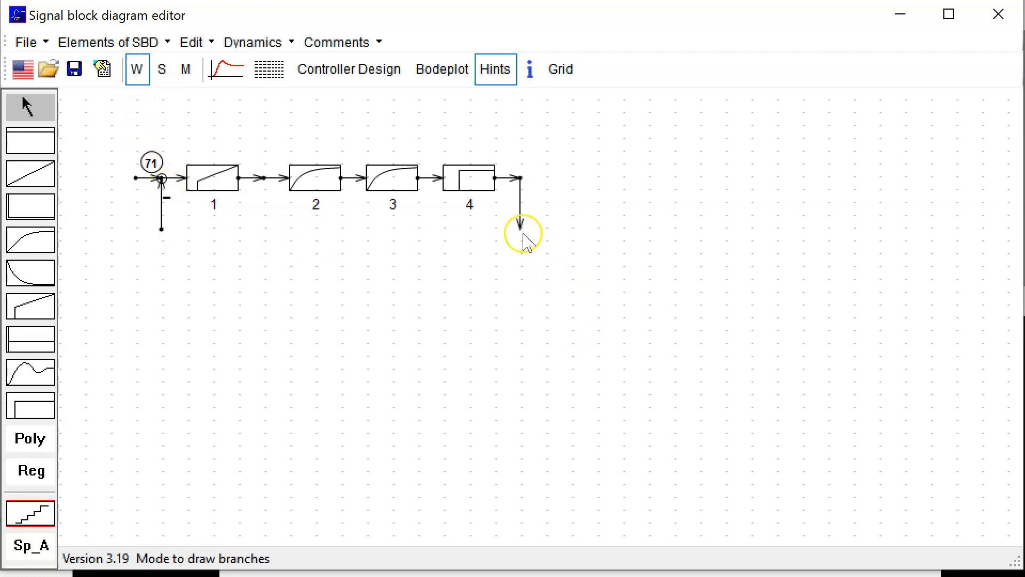
left_click_drag(521, 230, 165, 234)
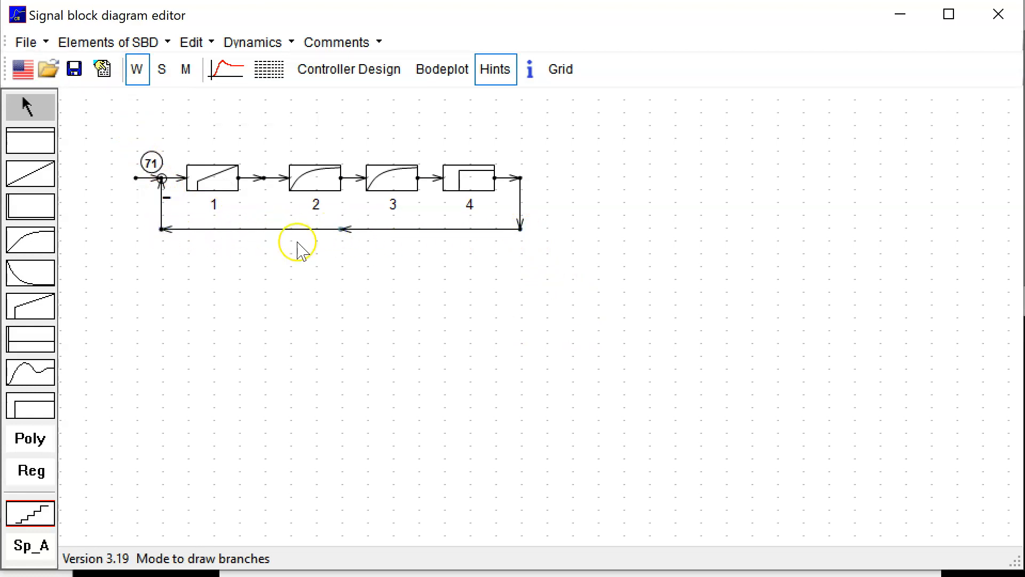
left_click_drag(340, 232, 340, 278)
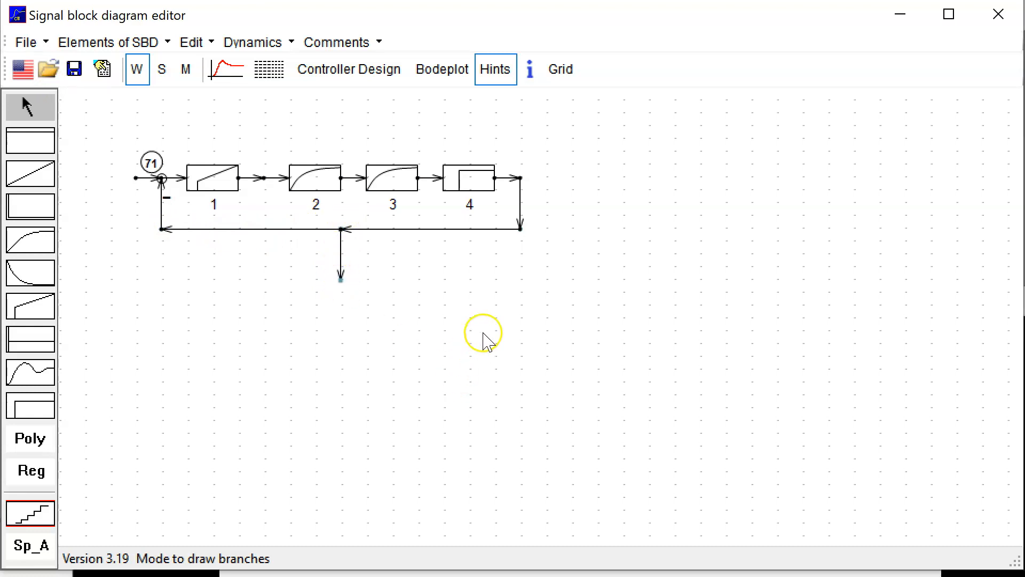
Step: Delete the downward branch and all feedback branches to open the control loop
left_click(162, 69)
left_click(238, 230)
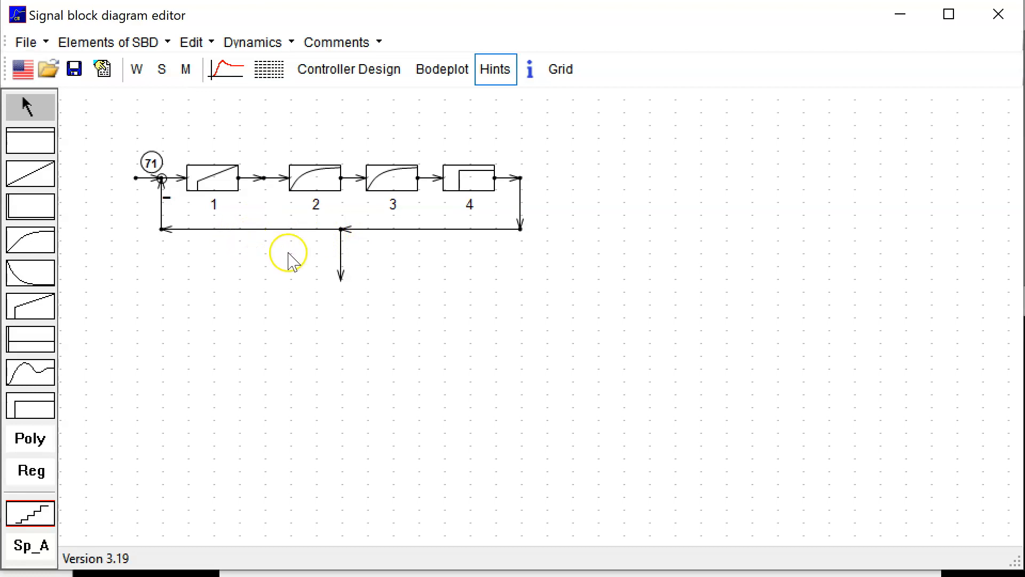
key("Delete")
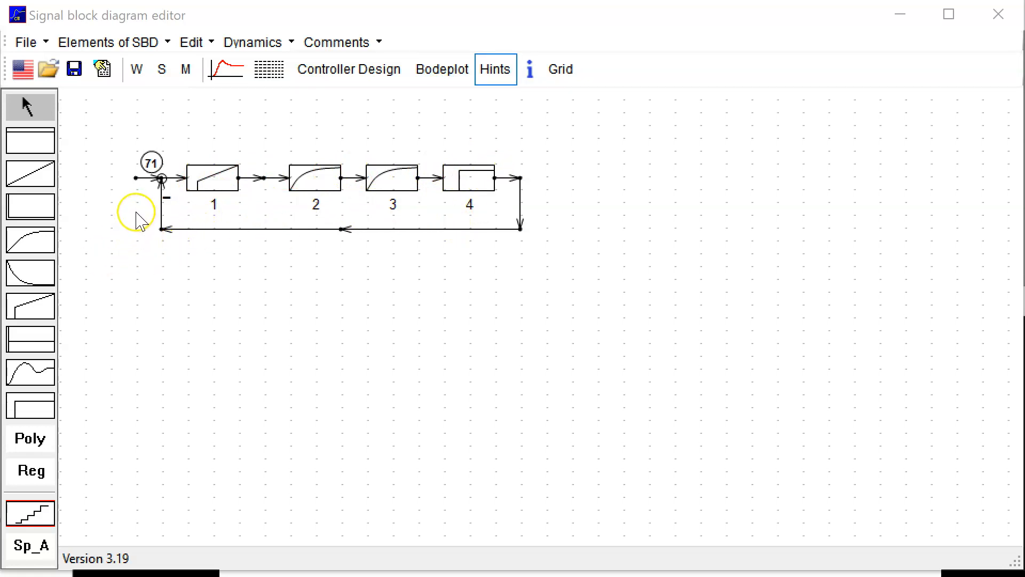
left_click_drag(136, 212, 557, 251)
key("Delete")
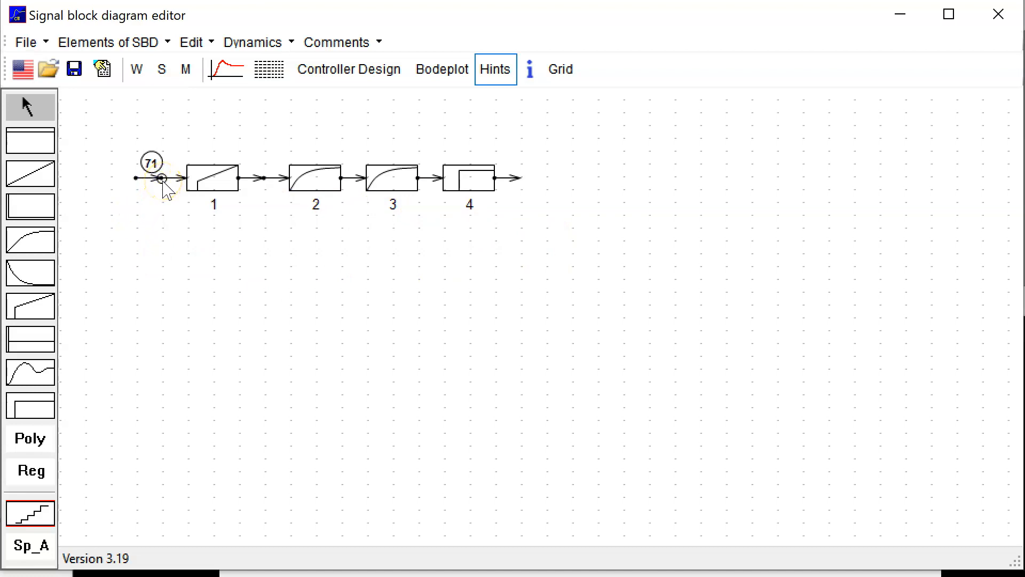
Step: Open the Bode plot calculation, set the output block number to 4, and choose the Mag and Phase display mode
left_click(453, 74)
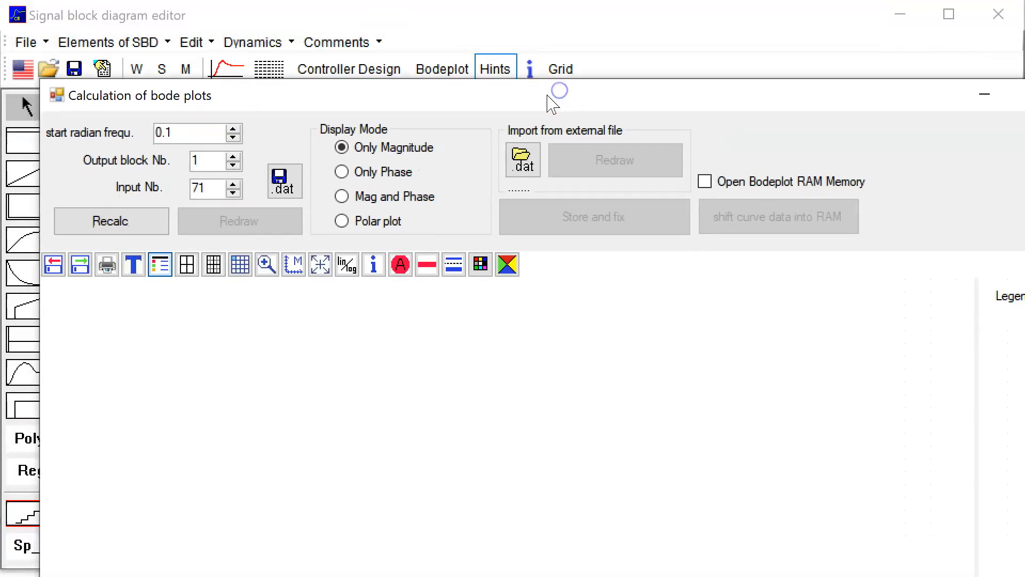
left_click_drag(563, 100, 556, 244)
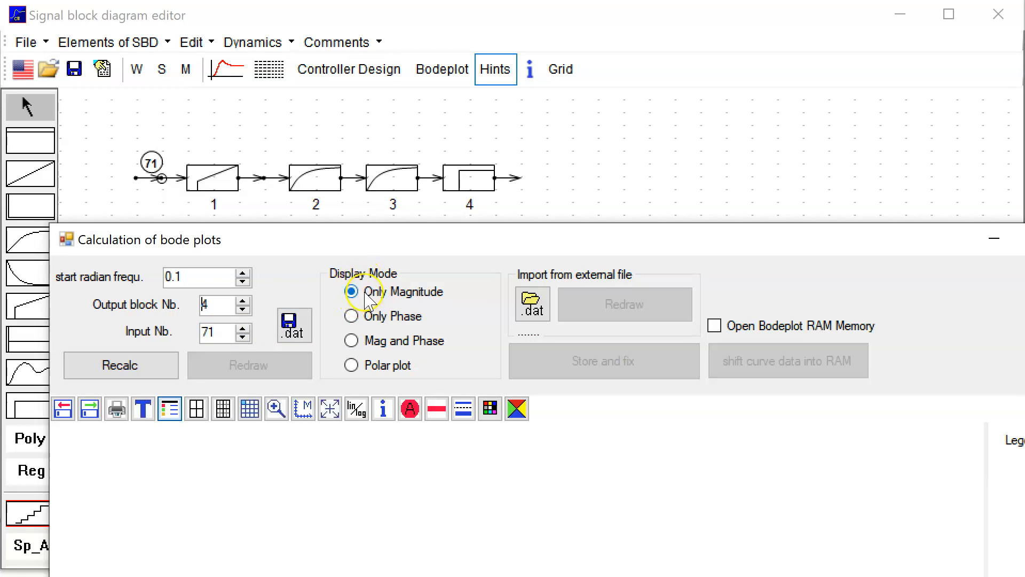
left_click(355, 319)
left_click(353, 343)
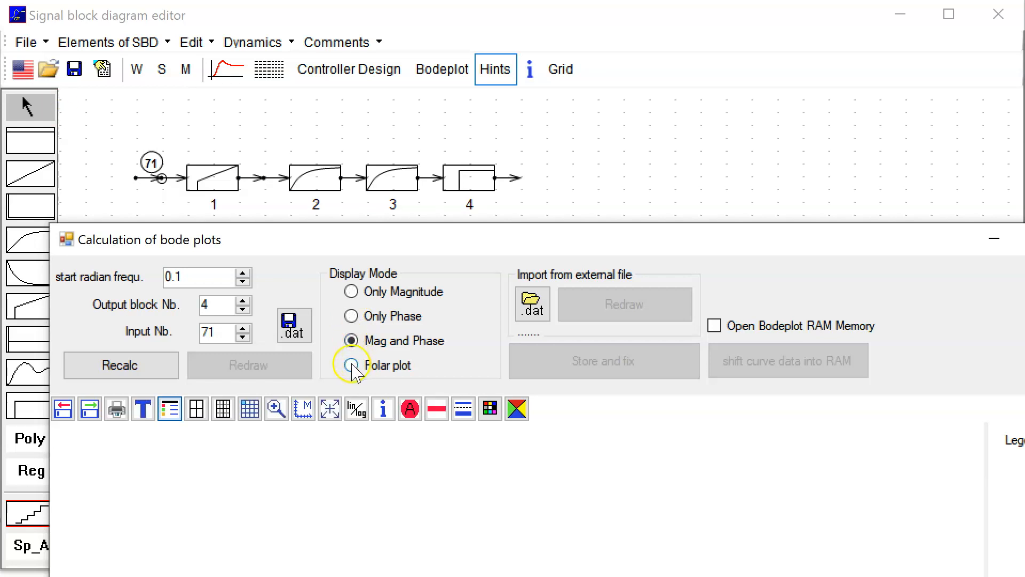
Step: Switch the display mode to Polar plot and return it to Mag and Phase, accepting the deletion of polar plots
left_click(352, 367)
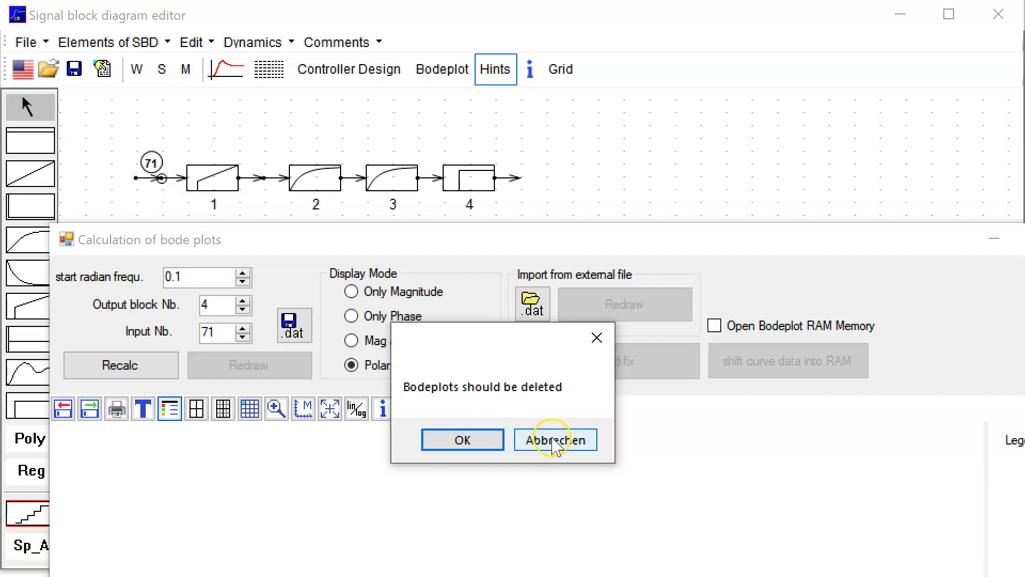
left_click(524, 442)
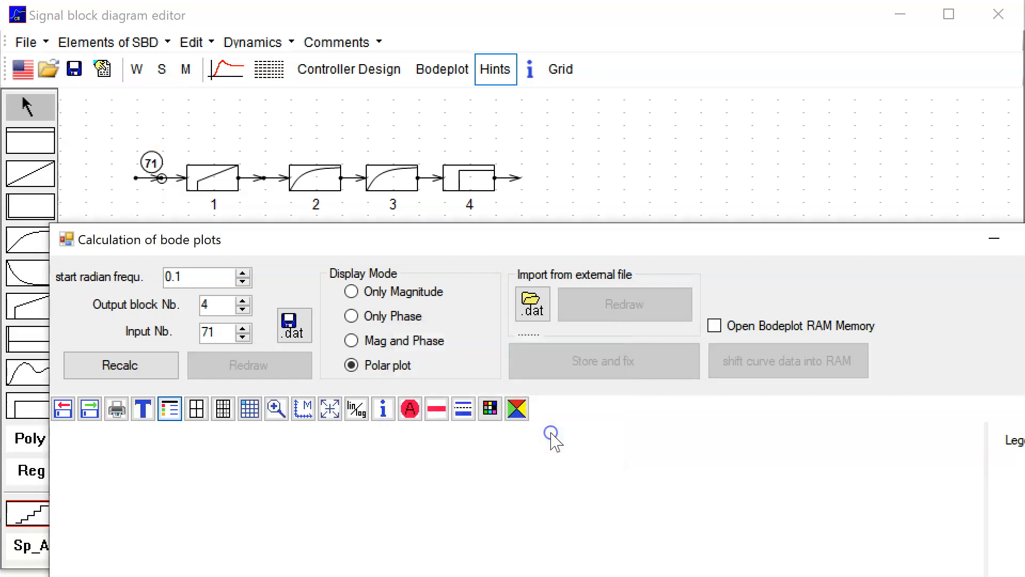
left_click(352, 341)
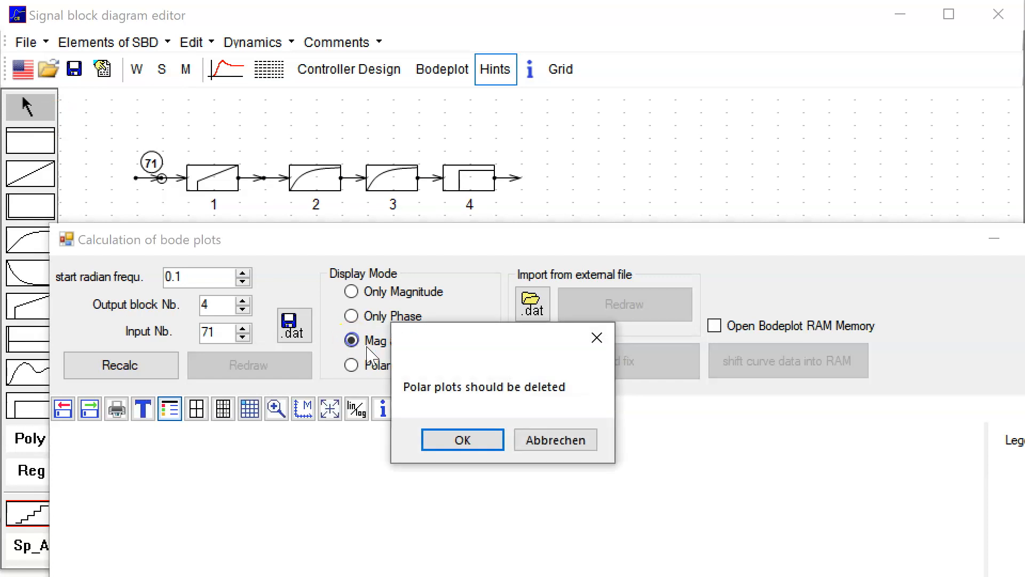
left_click(466, 438)
left_click(378, 344)
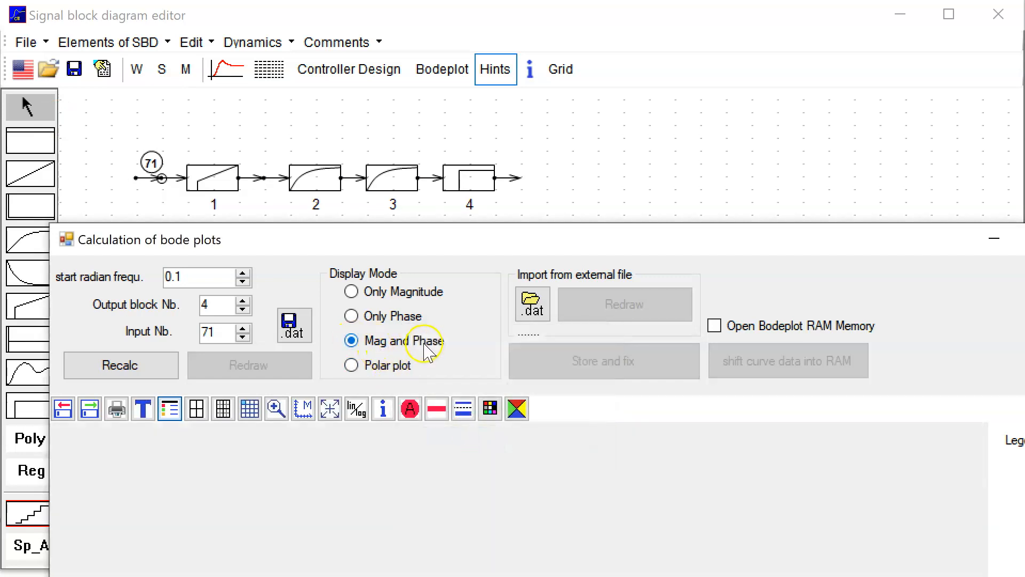
Step: Calculate the magnitude and phase Bode plot, fit the whole chart window on screen, and show the fine grid lines
left_click_drag(400, 248, 362, 20)
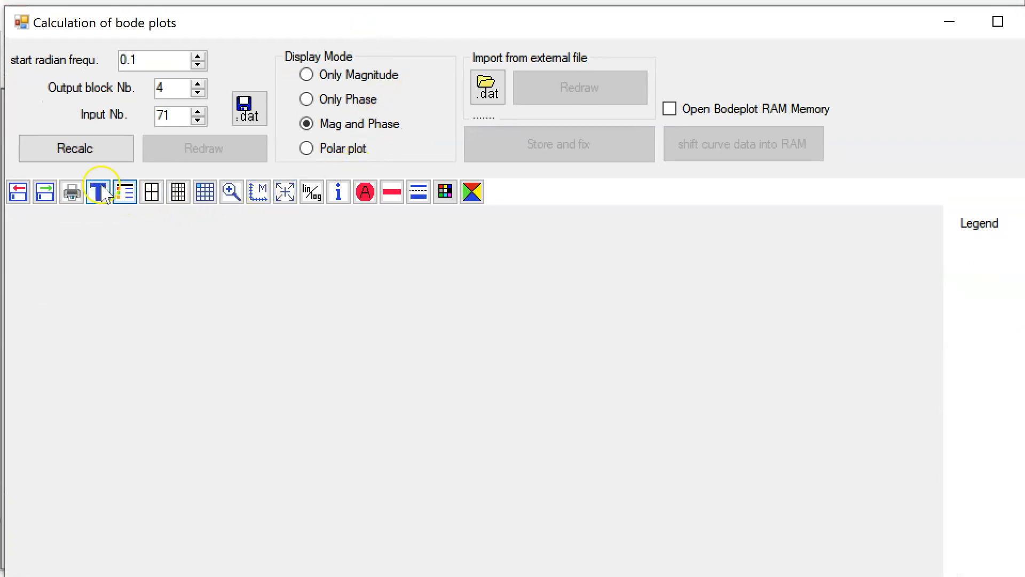
left_click(84, 151)
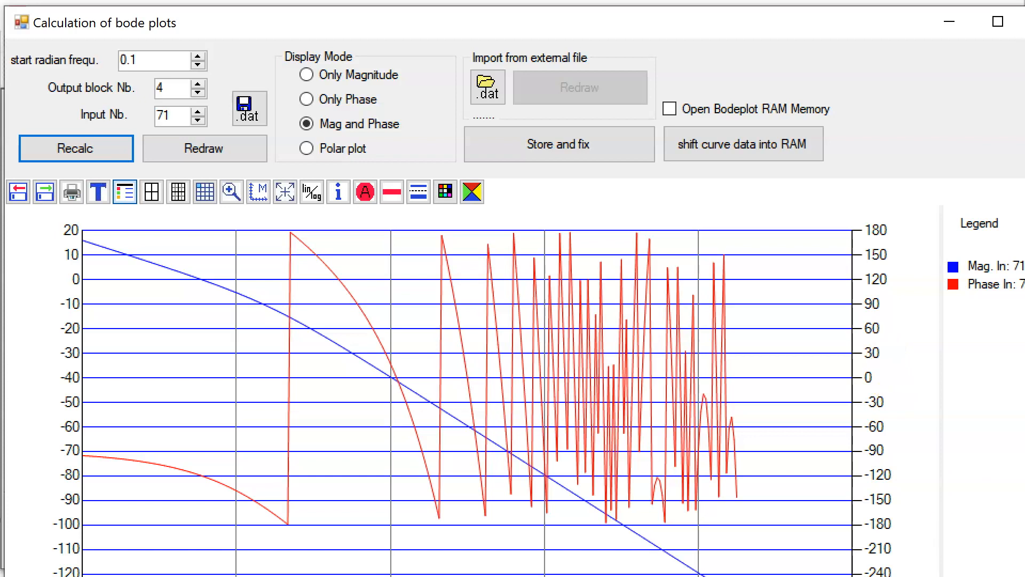
left_click_drag(417, 274, 1021, 575)
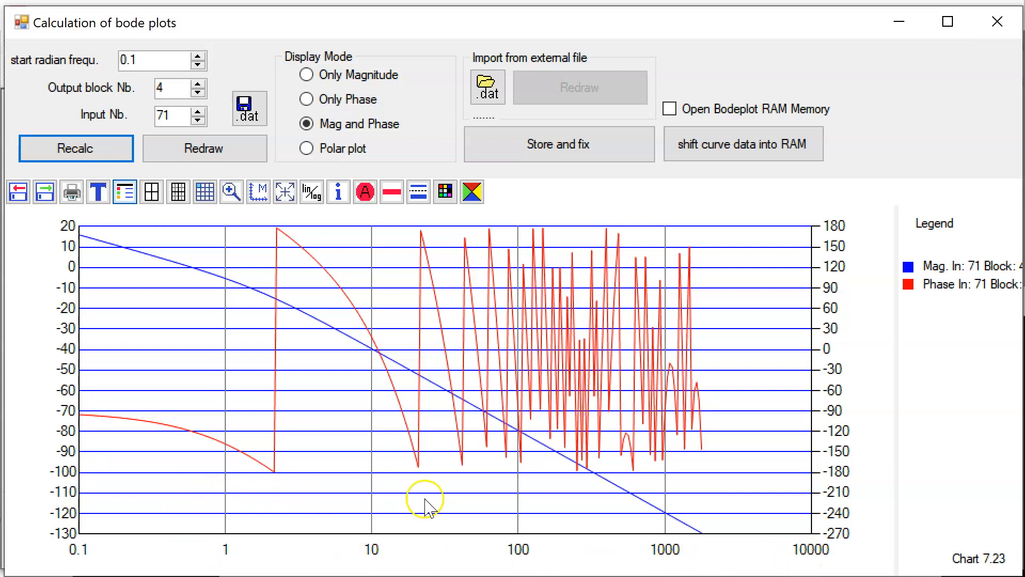
left_click(179, 192)
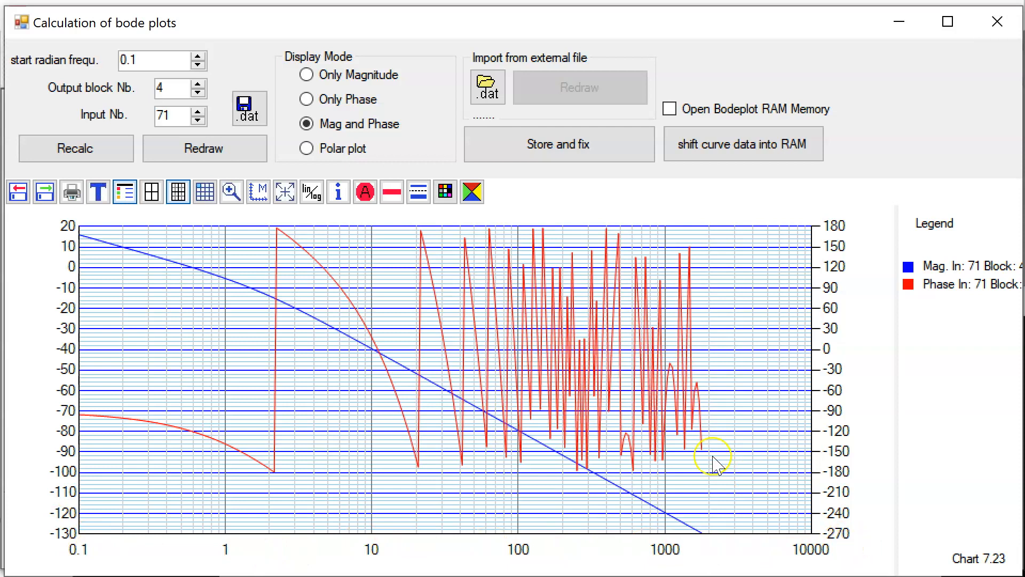
Step: Close the Bode plot calculation and delete the entire open-loop block diagram
left_click(997, 21)
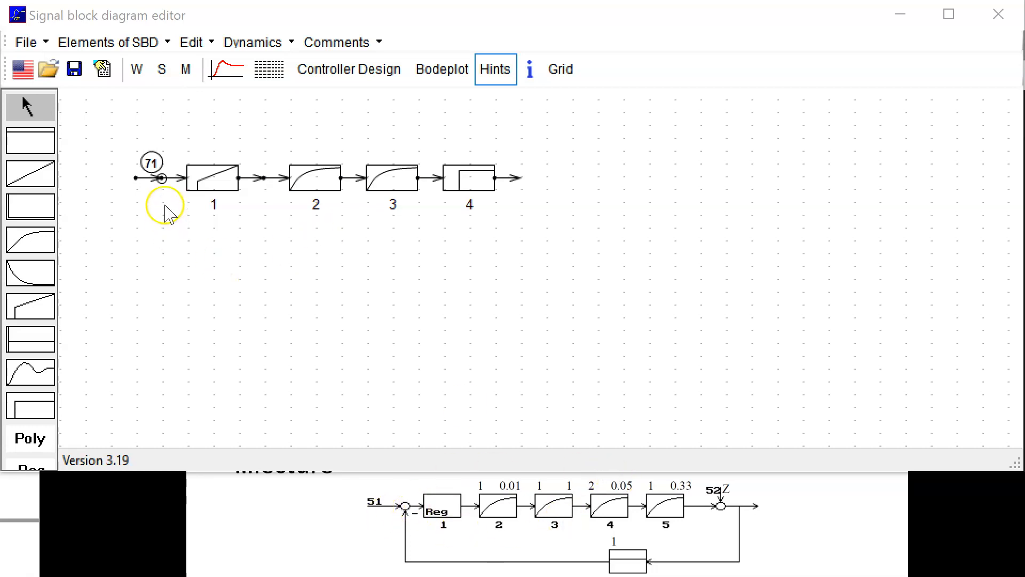
left_click_drag(104, 125, 566, 233)
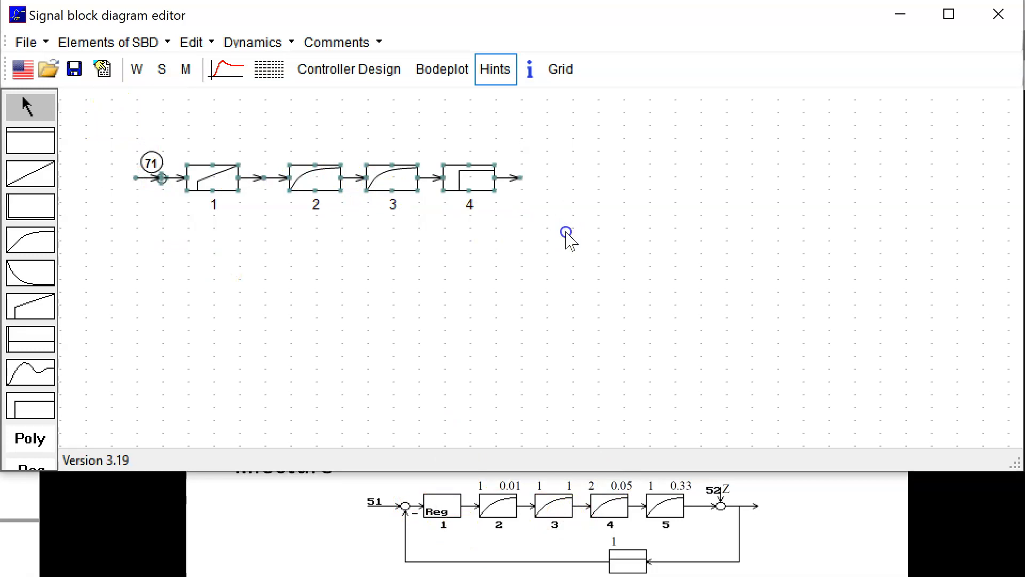
key("Delete")
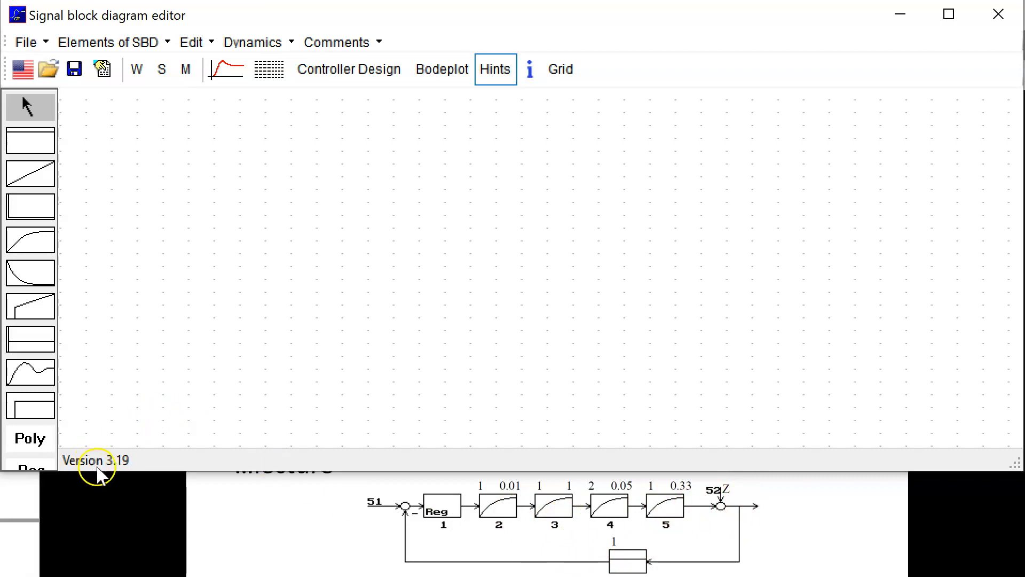
Step: Place a designable PIDT1 controller as block 1, review its parameters, and leave them at their defaults
left_click_drag(168, 473, 168, 503)
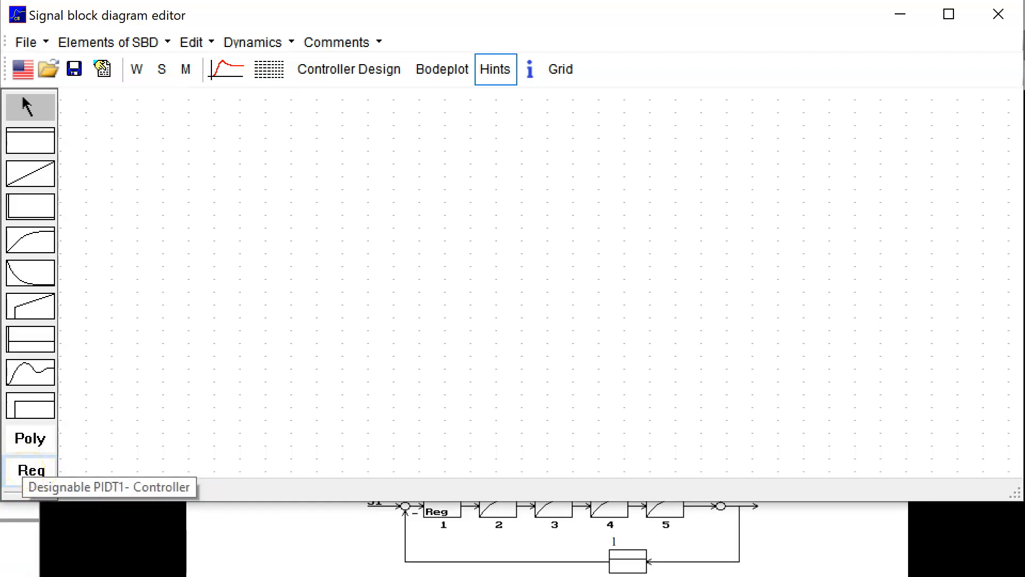
left_click(30, 469)
left_click(196, 180)
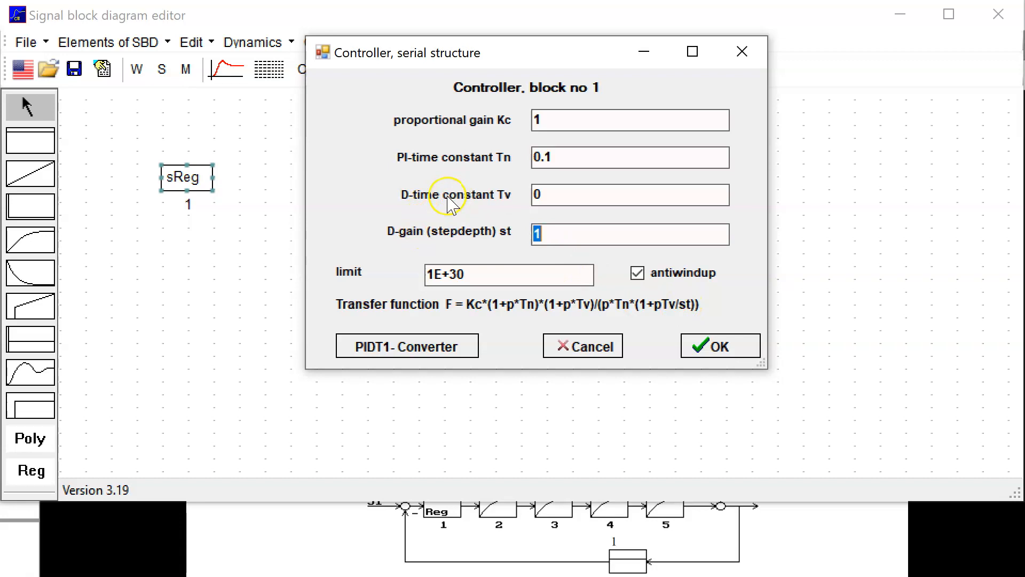
mouse_move(450, 163)
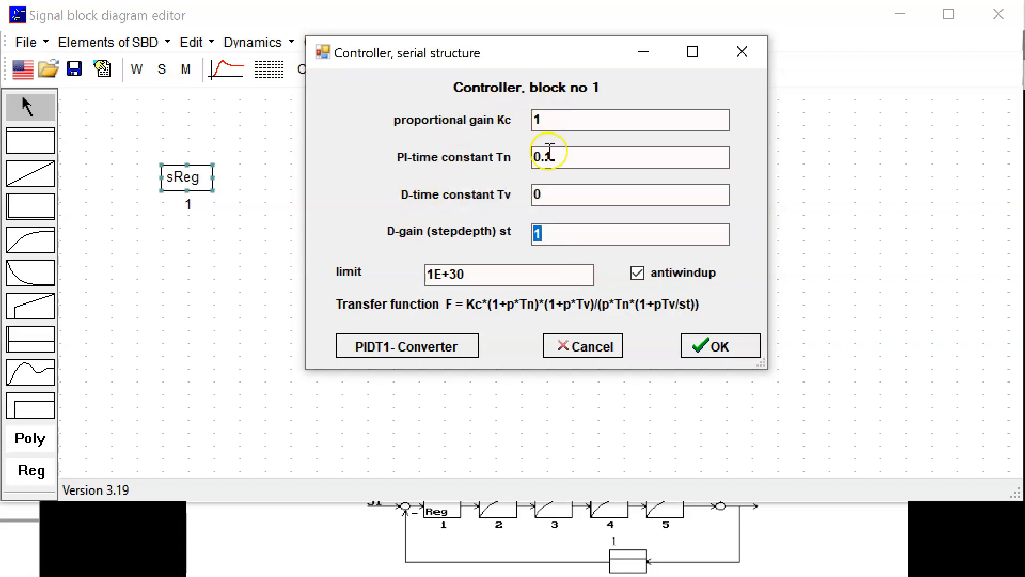
mouse_move(556, 233)
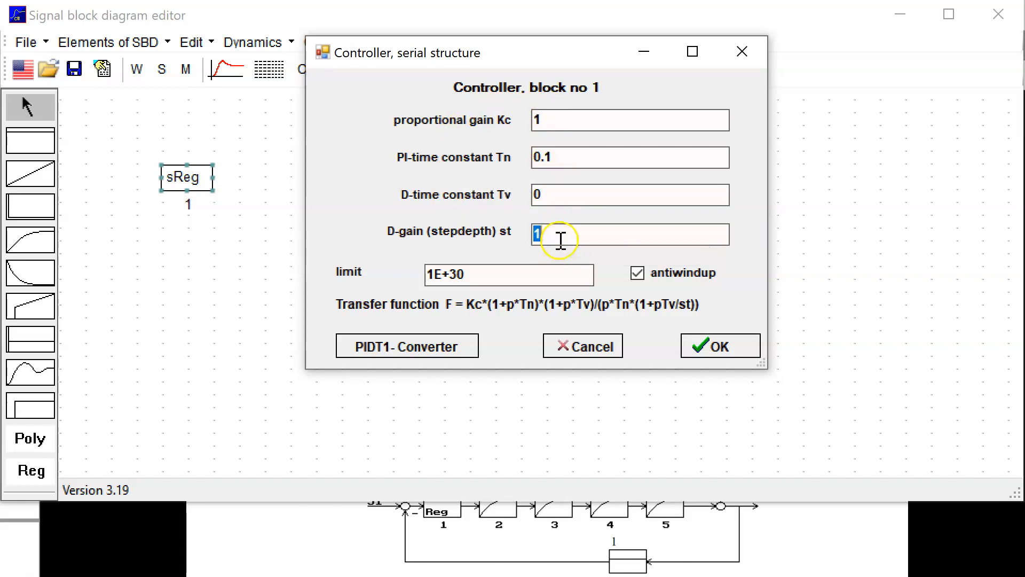
mouse_move(477, 273)
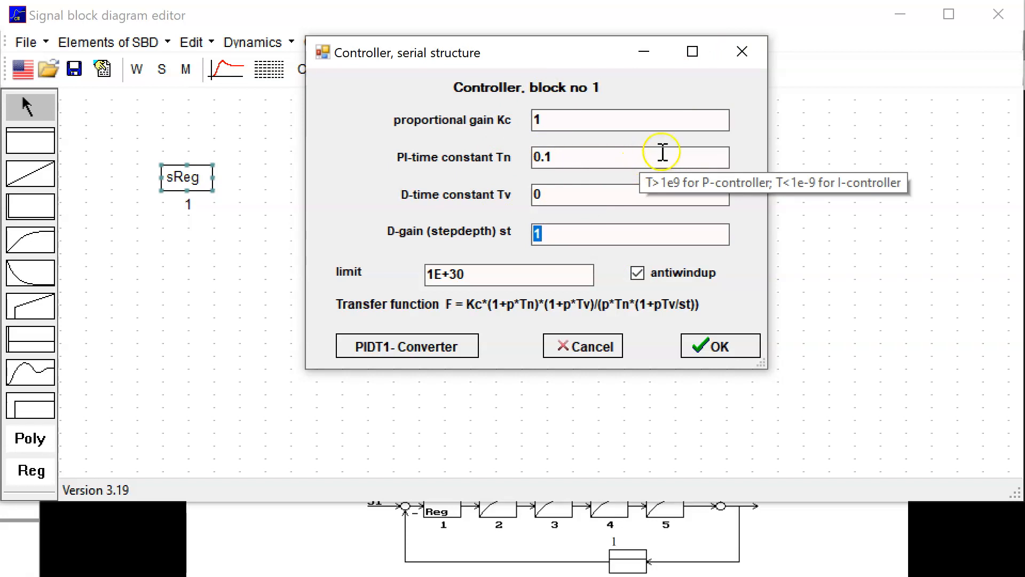
left_click(742, 52)
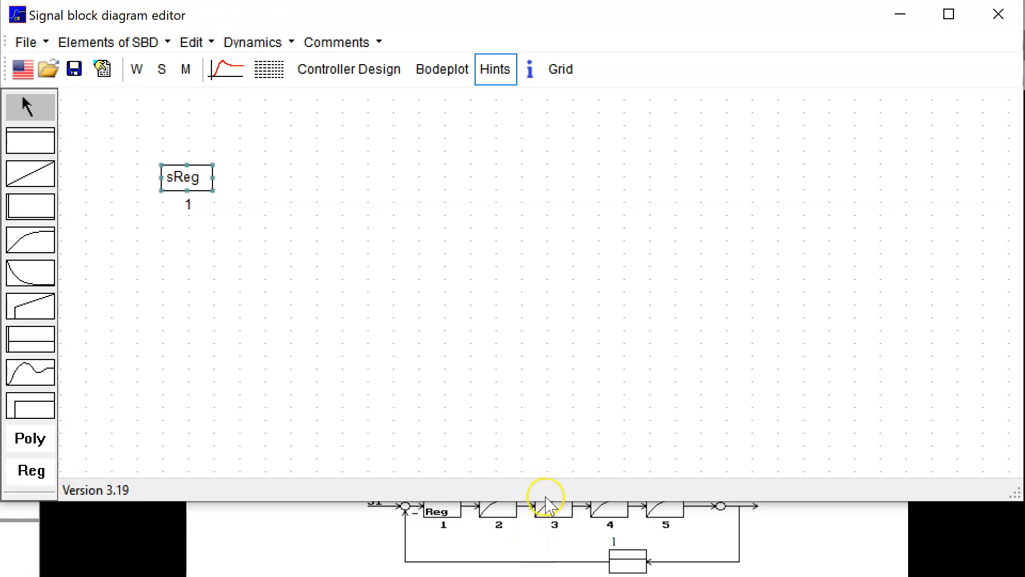
Step: Add a PT1 block beside the controller as block 2 with a time constant of 0.01, following the lecture diagram
left_click_drag(548, 502, 540, 455)
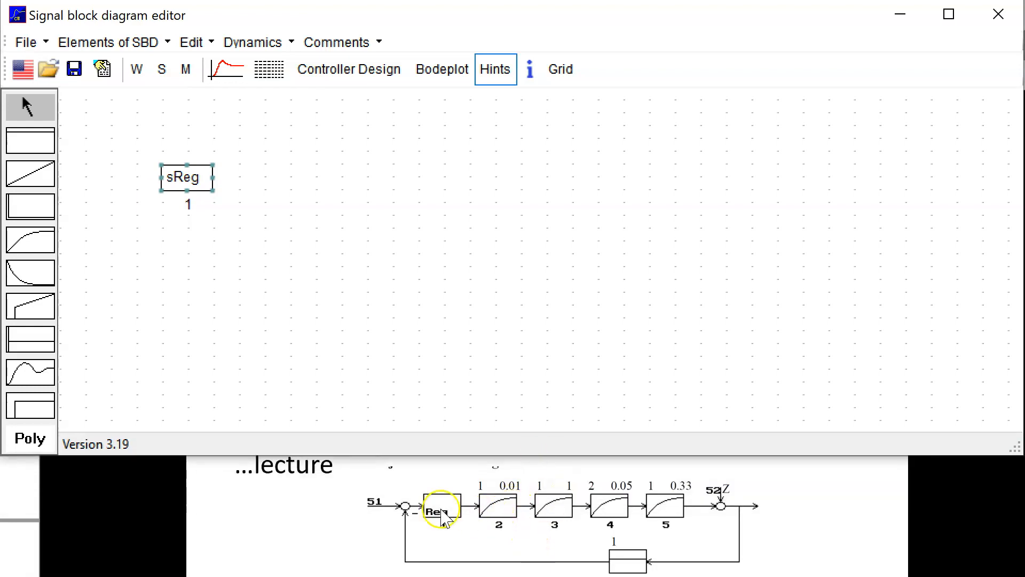
left_click(29, 240)
left_click(266, 177)
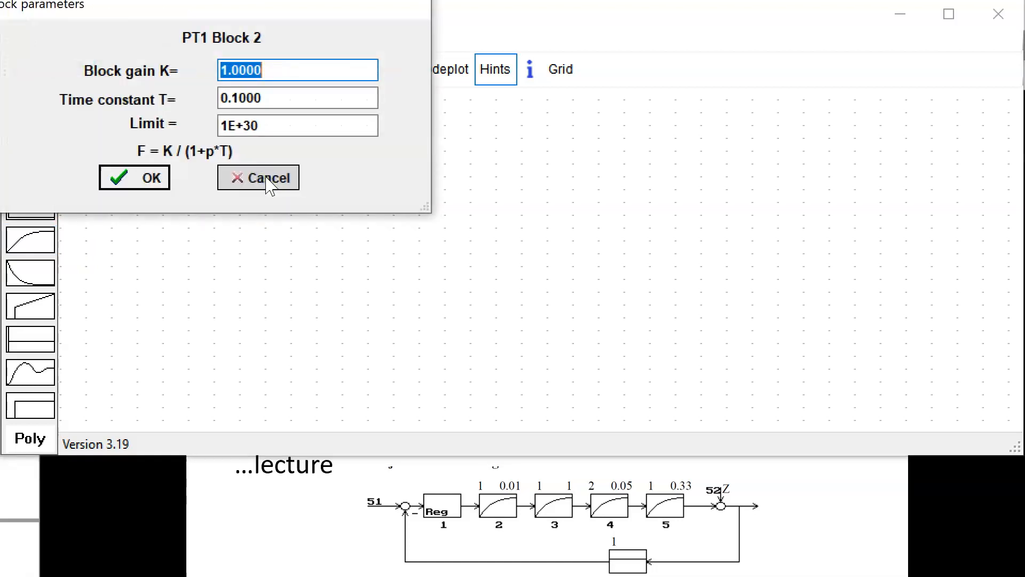
left_click(268, 101)
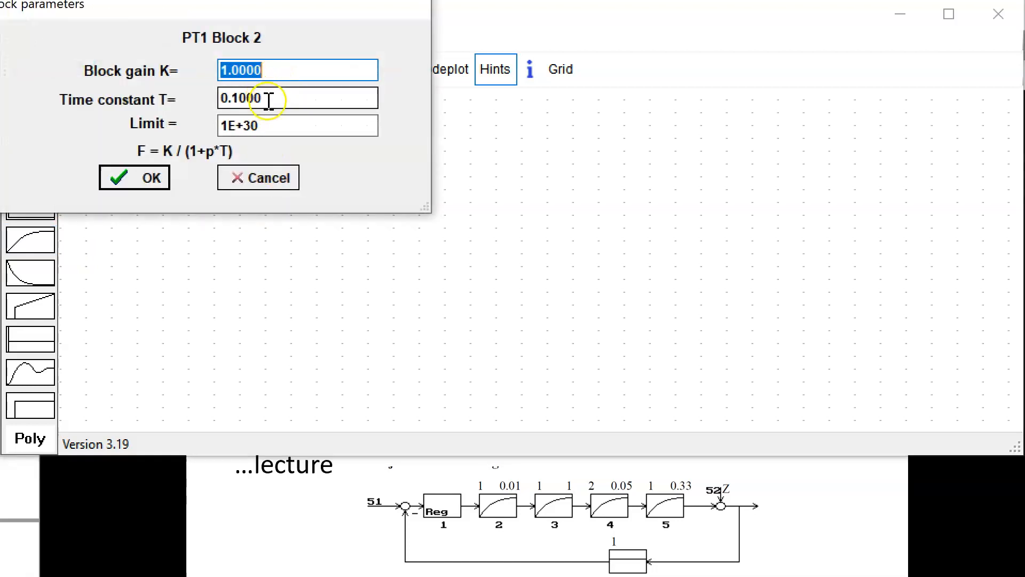
left_click_drag(268, 100, 160, 115)
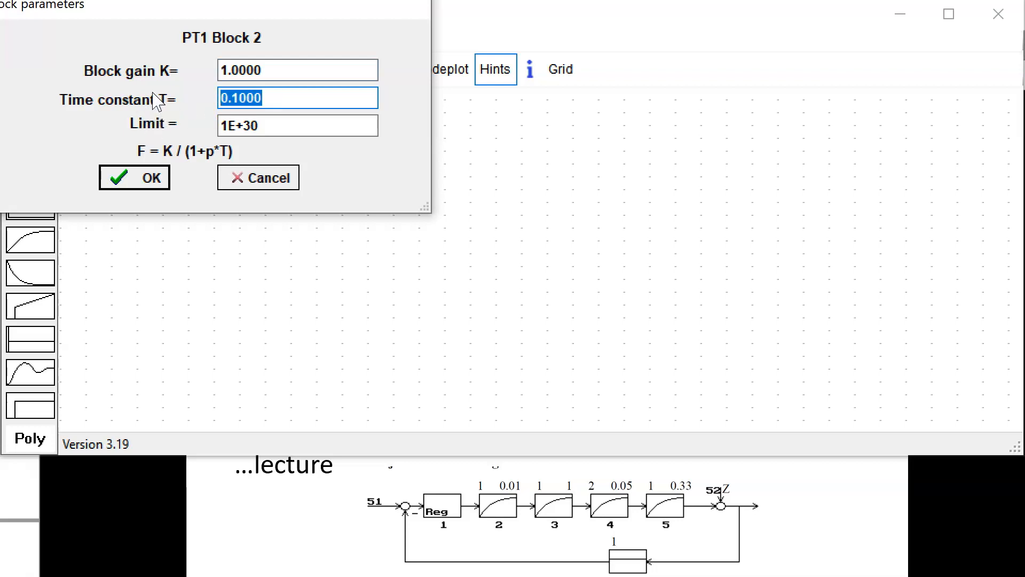
type("0.")
left_click(108, 187)
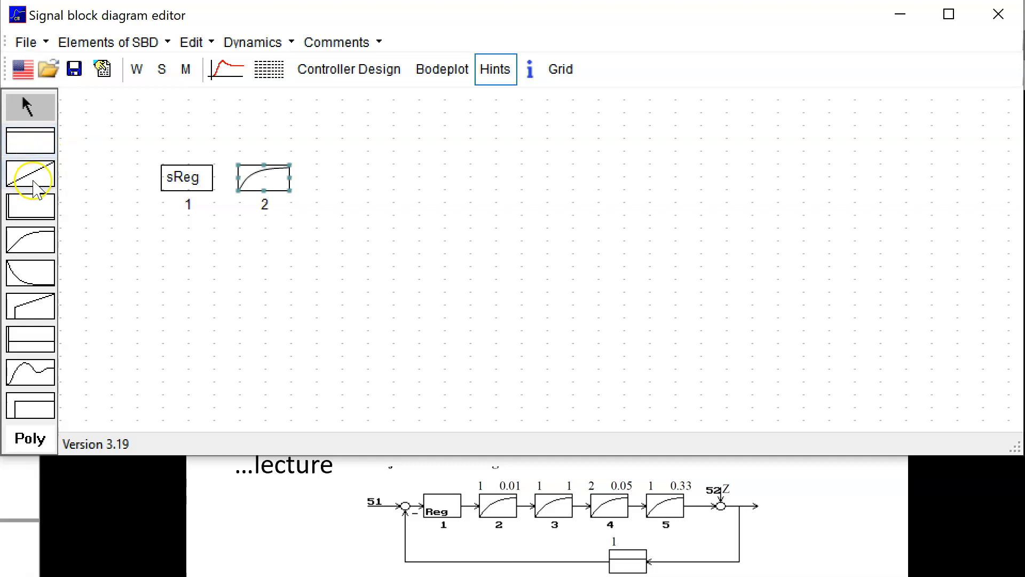
Step: Add a PT1 block as block 3 after block 2, with a time constant of 1
left_click(27, 245)
left_click(341, 178)
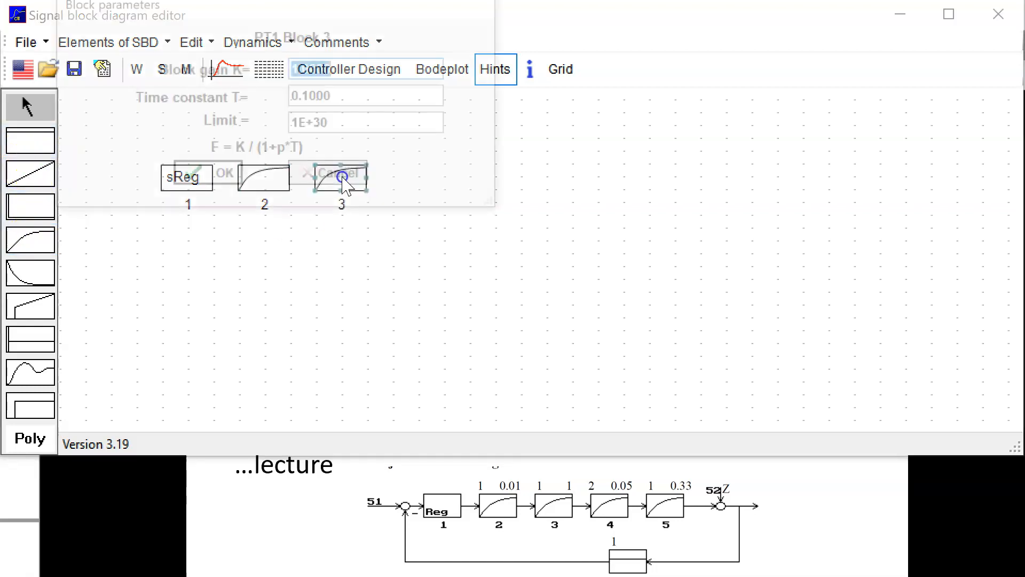
key("Tab")
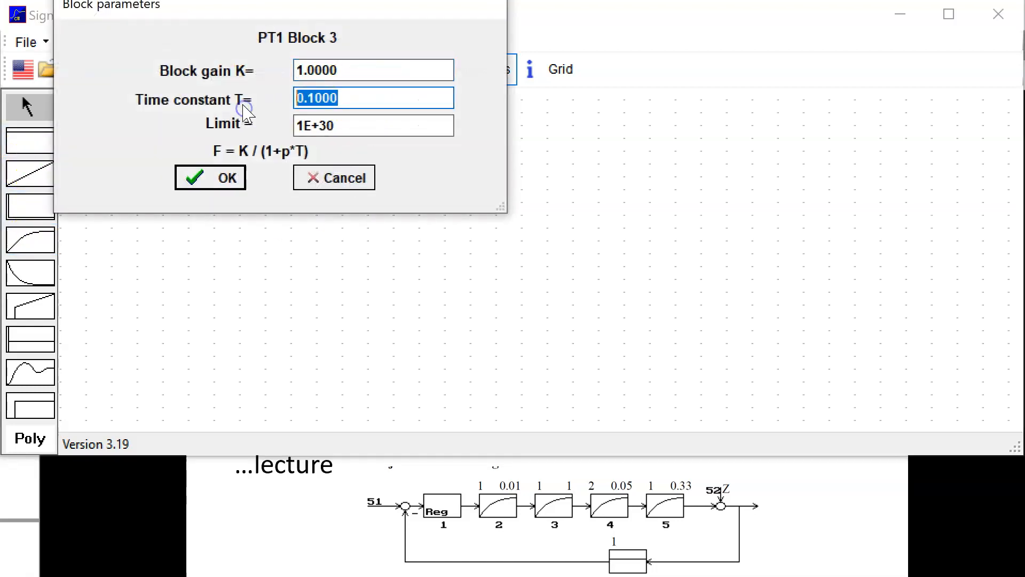
type("1")
left_click(229, 174)
Step: Add a PT1 block as block 4 after block 3, with a gain of 2 and a time constant of 0.05
left_click(6, 243)
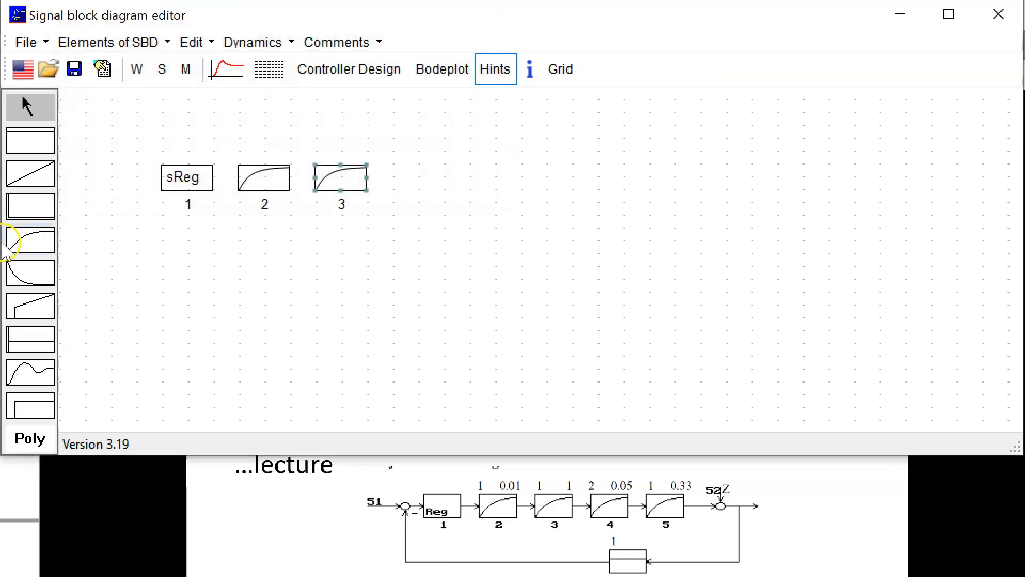
left_click(418, 177)
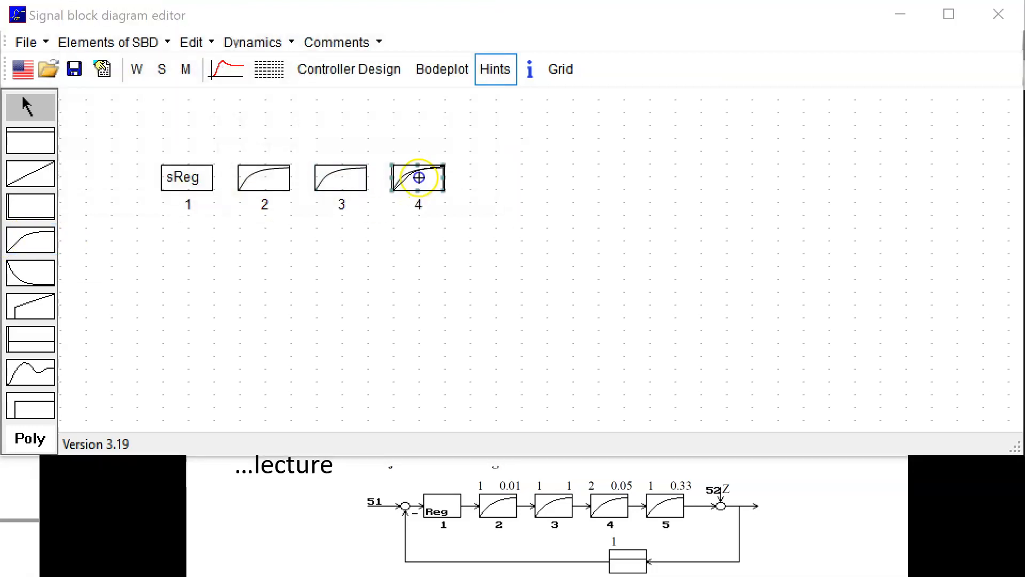
double_click(420, 71)
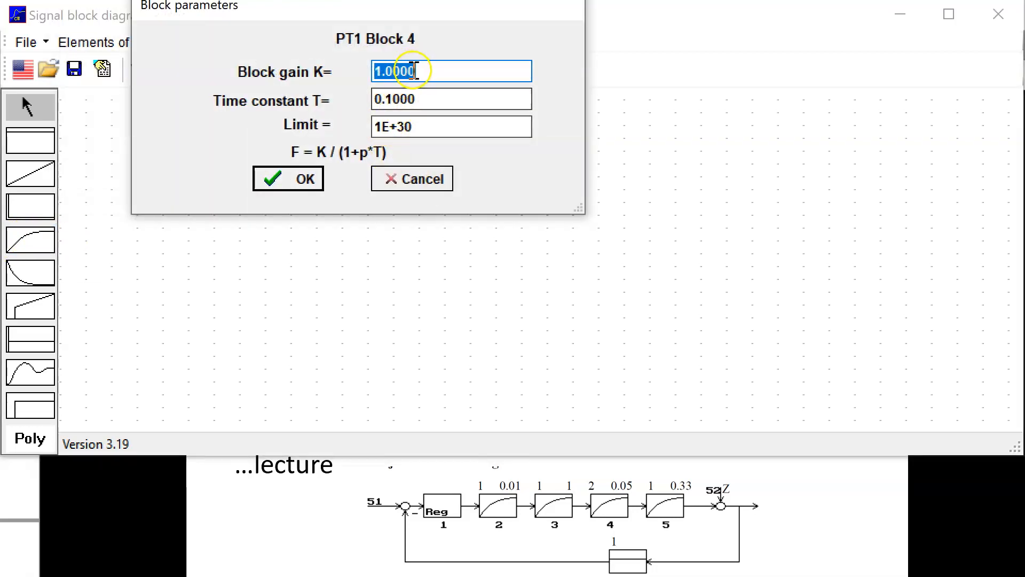
type("2")
left_click_drag(426, 101, 304, 110)
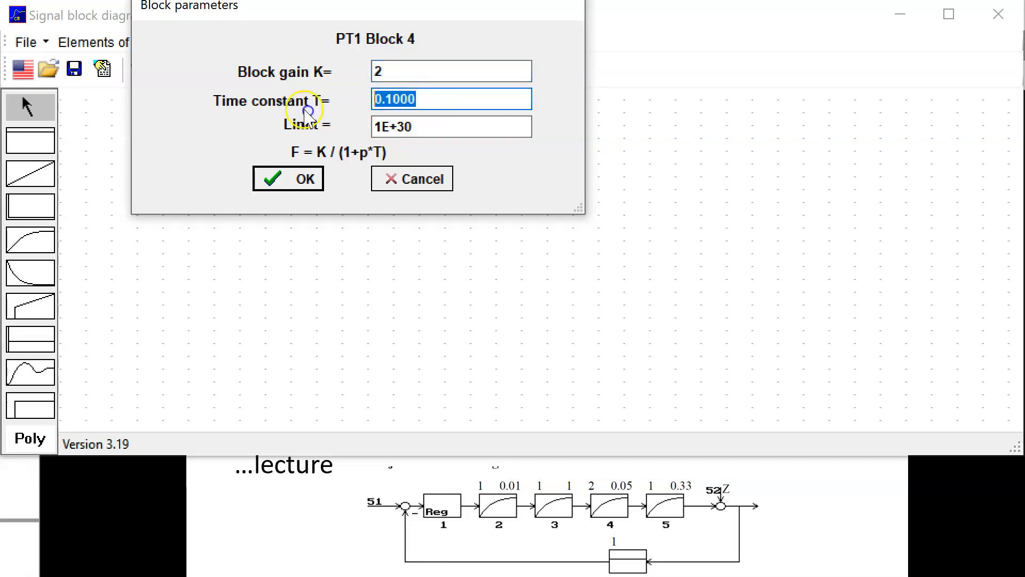
type("0")
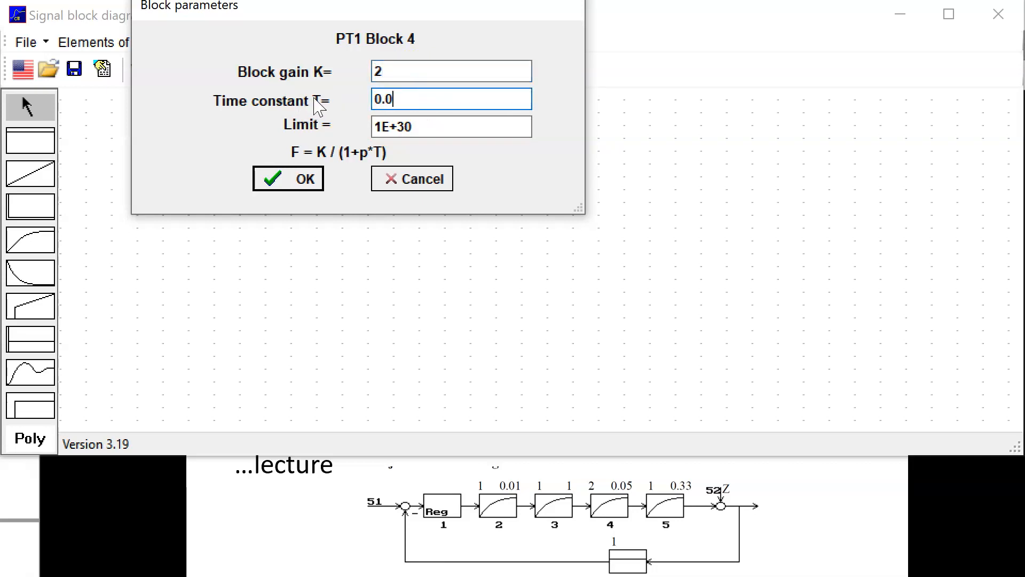
left_click(288, 180)
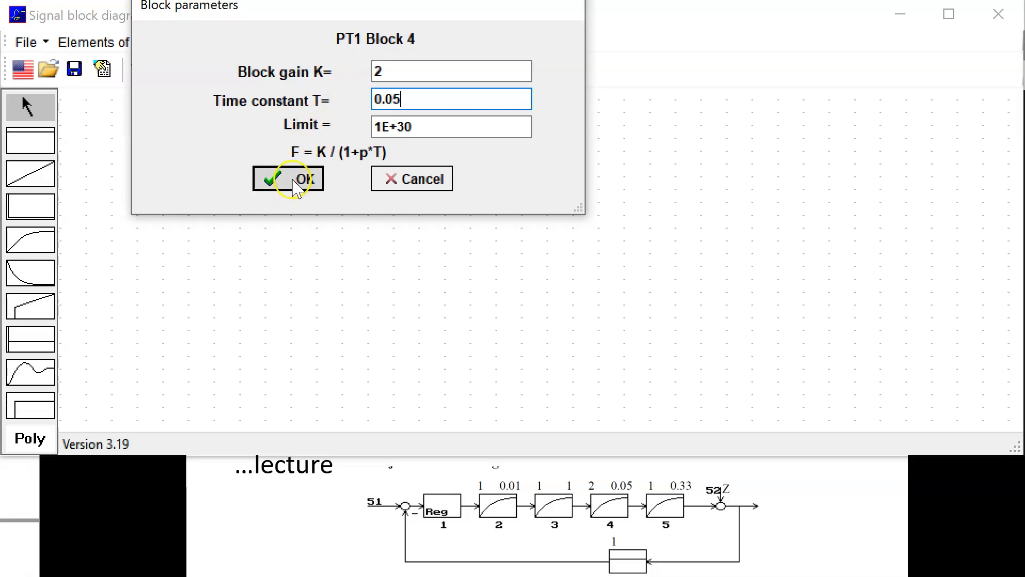
Step: Add a PT1 block as block 5 after block 4, with a time constant of 0.33
left_click(31, 239)
left_click(497, 178)
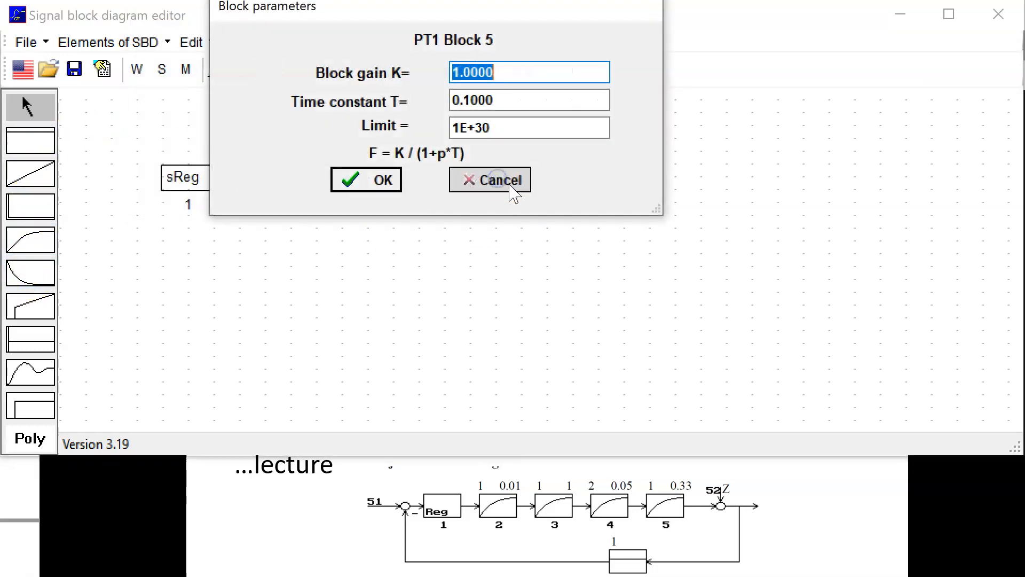
left_click(515, 100)
type("0")
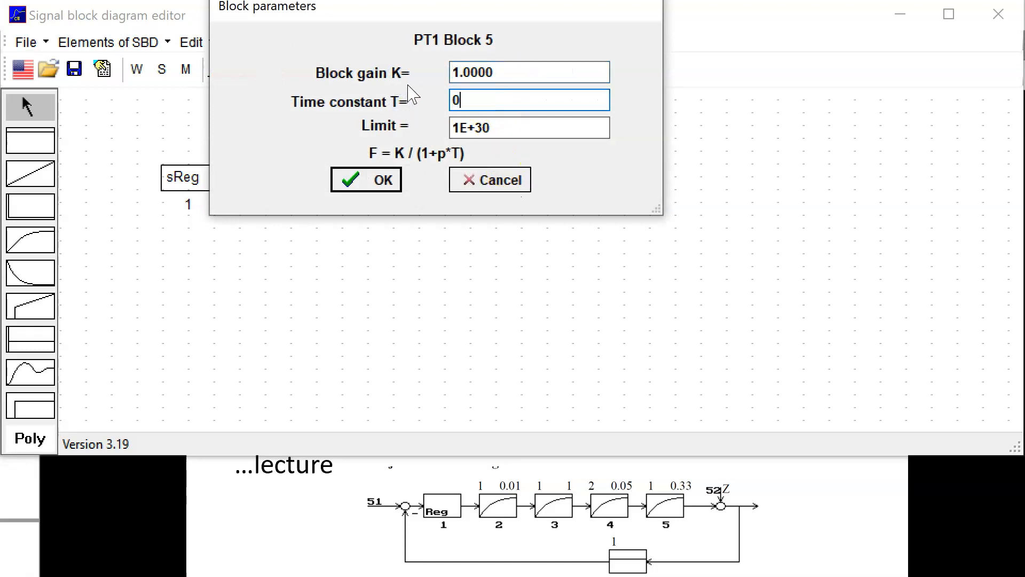
type(".33")
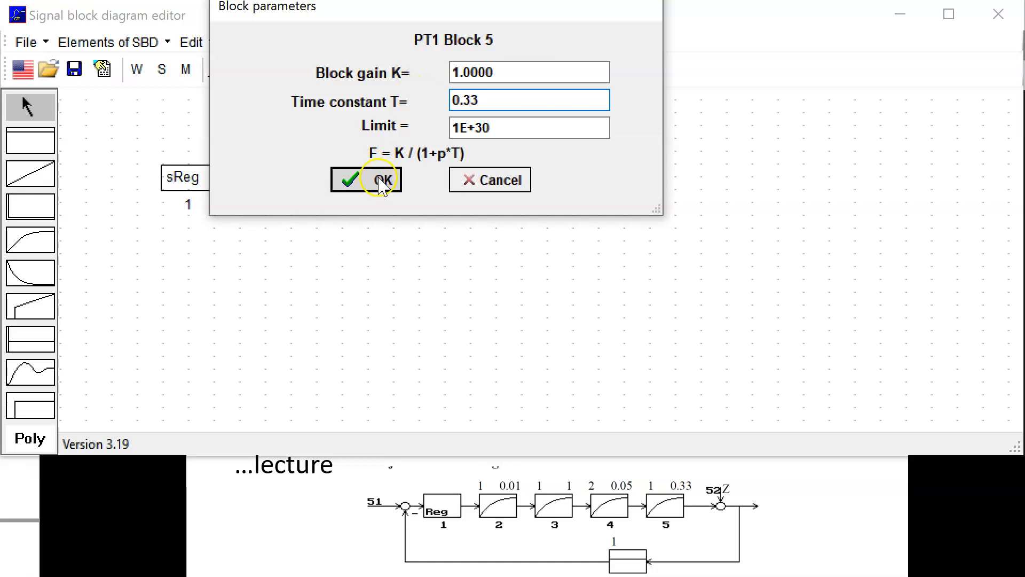
left_click(380, 182)
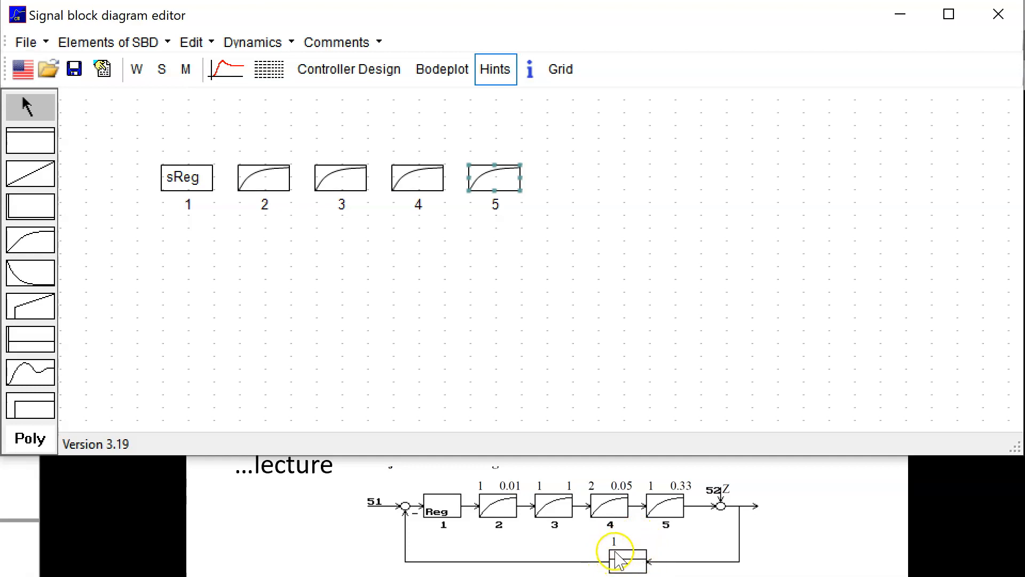
Step: Add a P block as block 6 below block 4 with a gain of 1 for the feedback path
left_click(30, 141)
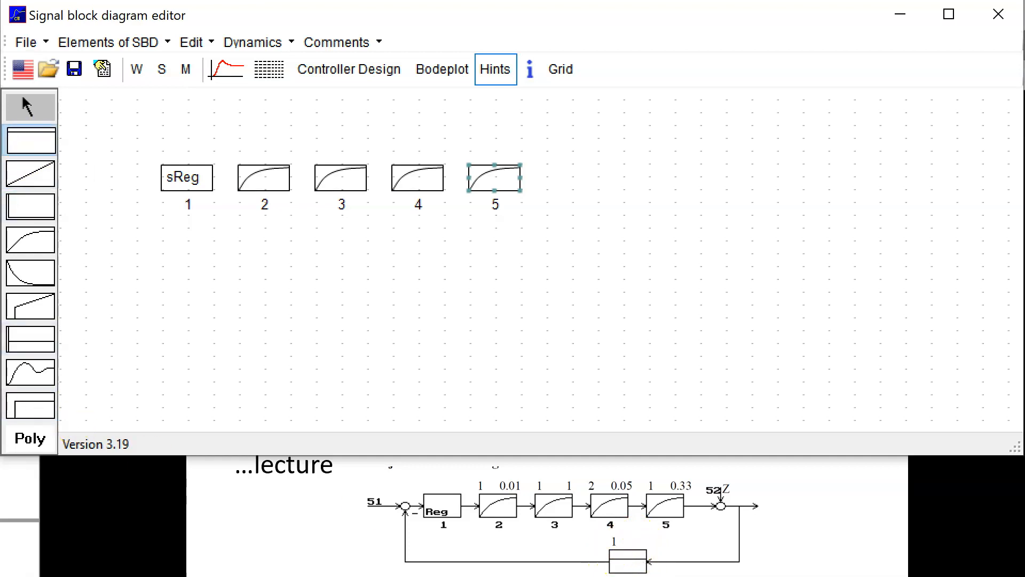
left_click(418, 240)
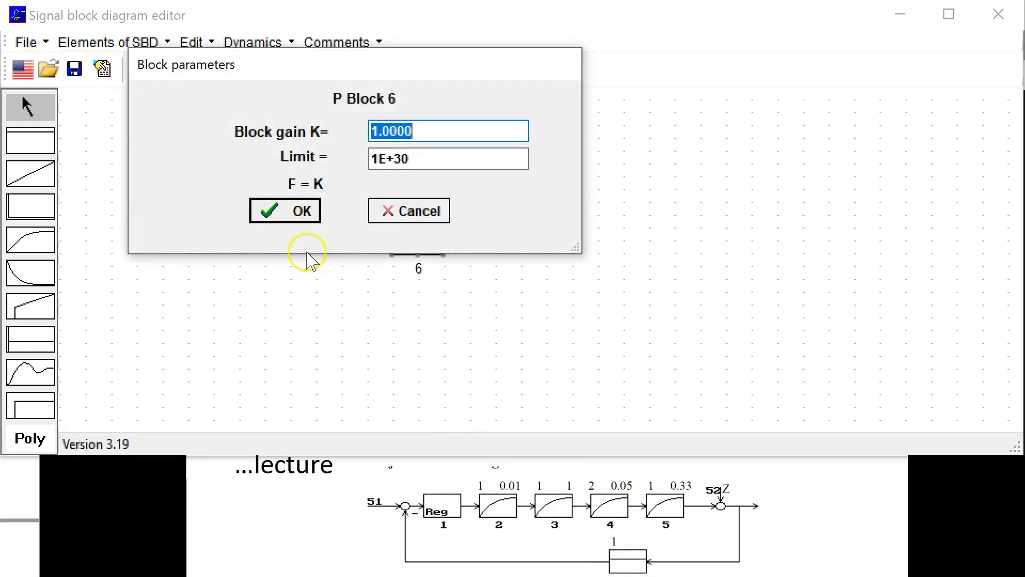
left_click(289, 213)
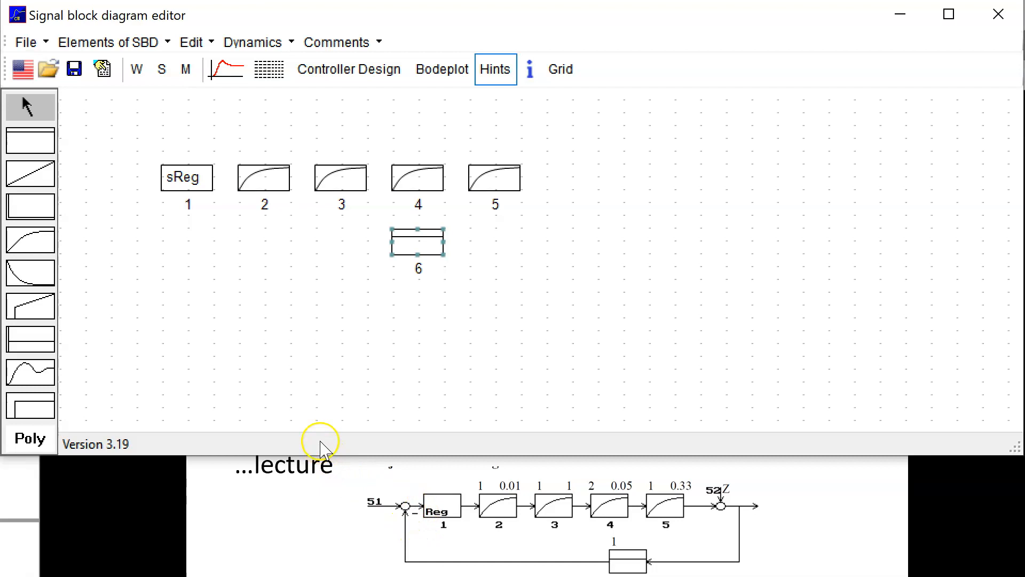
Step: Add one summing point before the controller and another after block 5
left_click(166, 67)
left_click(139, 179)
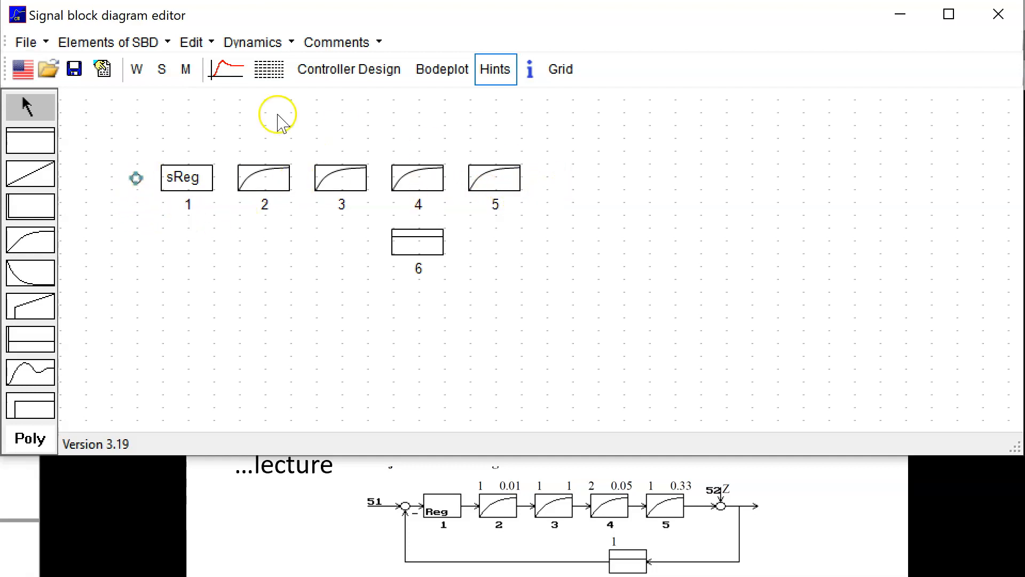
left_click(162, 71)
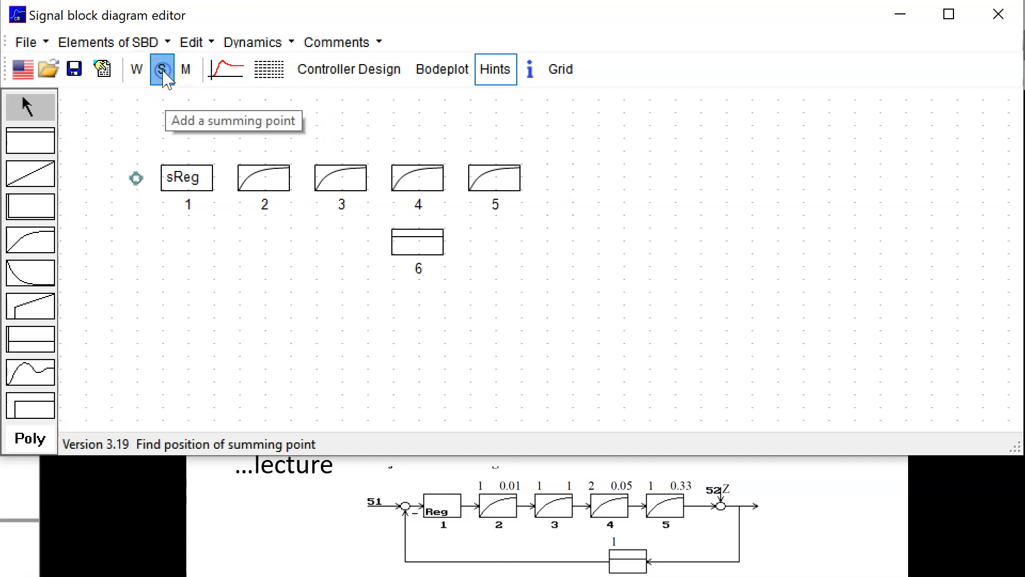
left_click(549, 179)
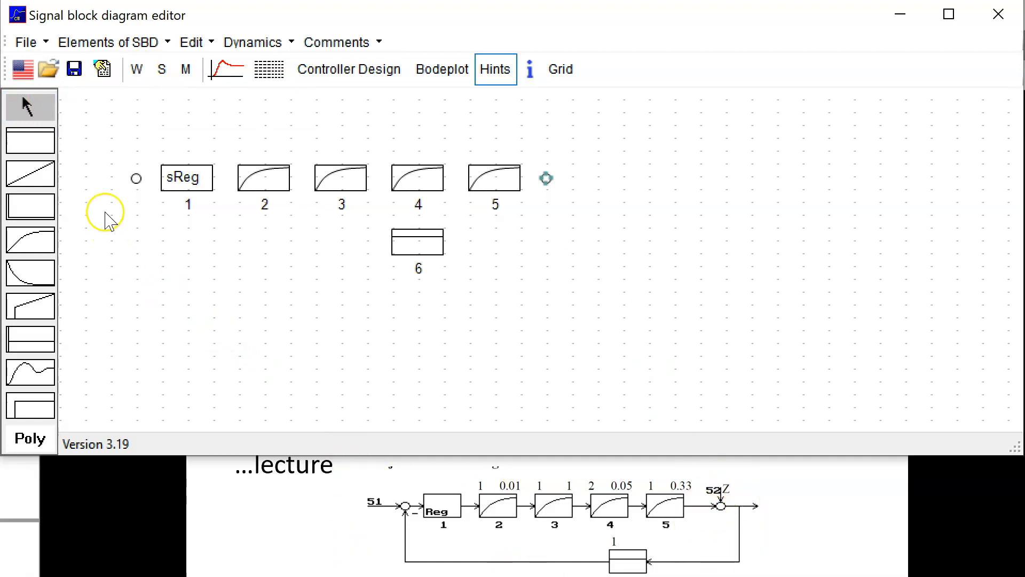
Step: Draw the forward branches from the input through the first summing point, controller and blocks 2 to 5 to the second summing point
left_click(135, 68)
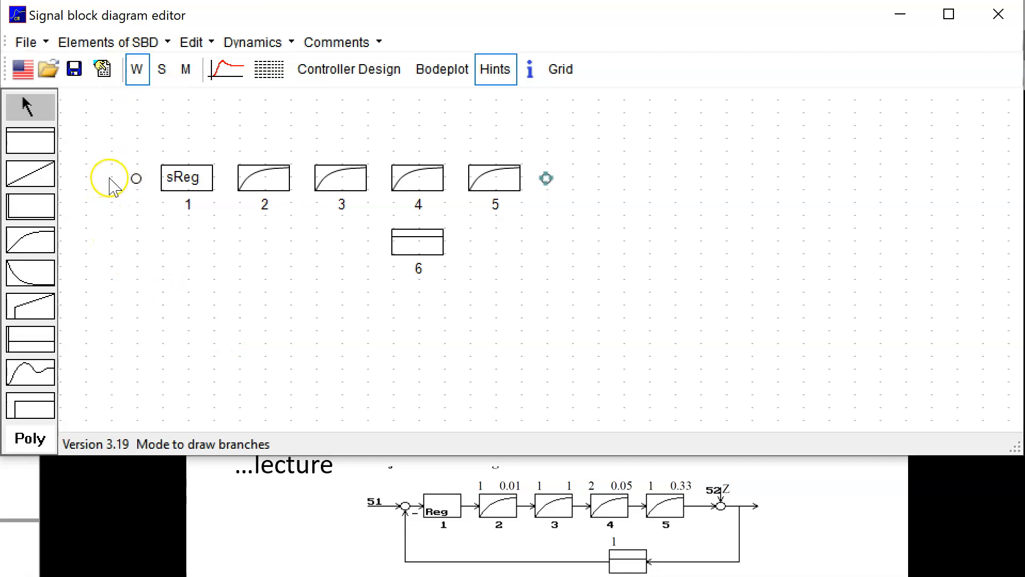
left_click_drag(117, 177, 315, 178)
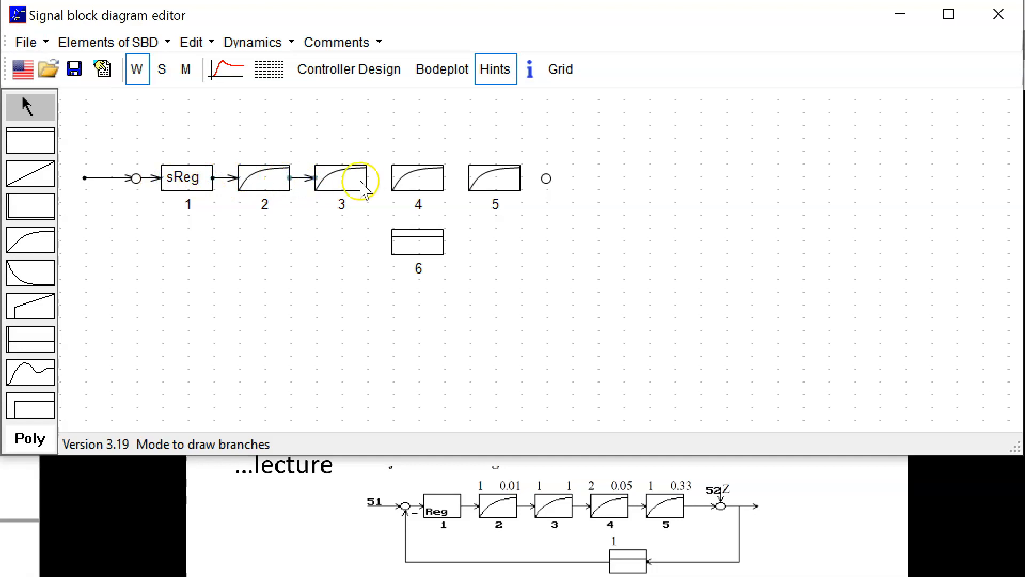
left_click_drag(438, 178, 466, 180)
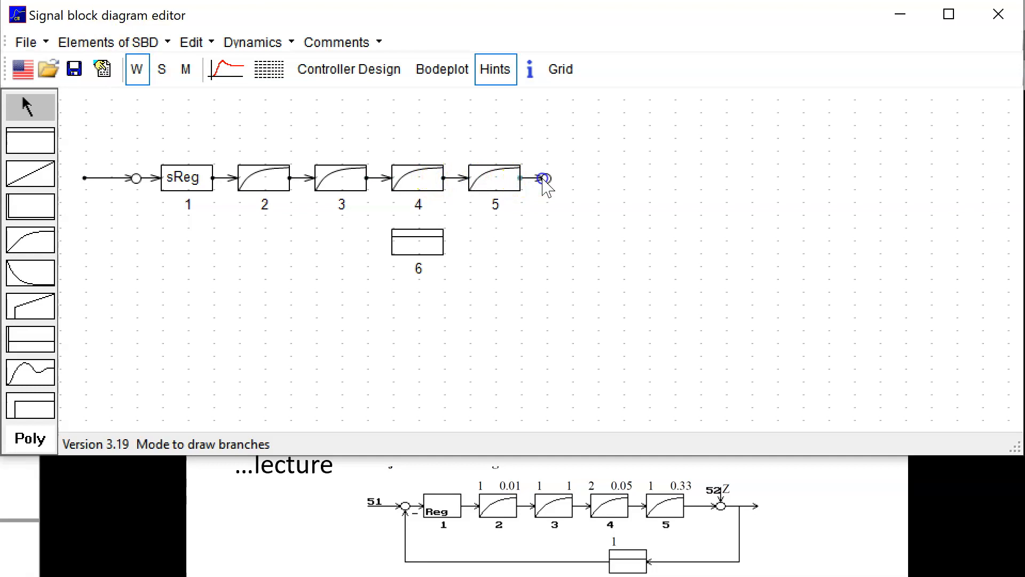
Step: Draw the output branch after the second summing point and route the feedback through block 6 to below the first summing point
left_click_drag(571, 178, 572, 240)
left_click_drag(575, 178, 623, 177)
left_click_drag(572, 241, 139, 238)
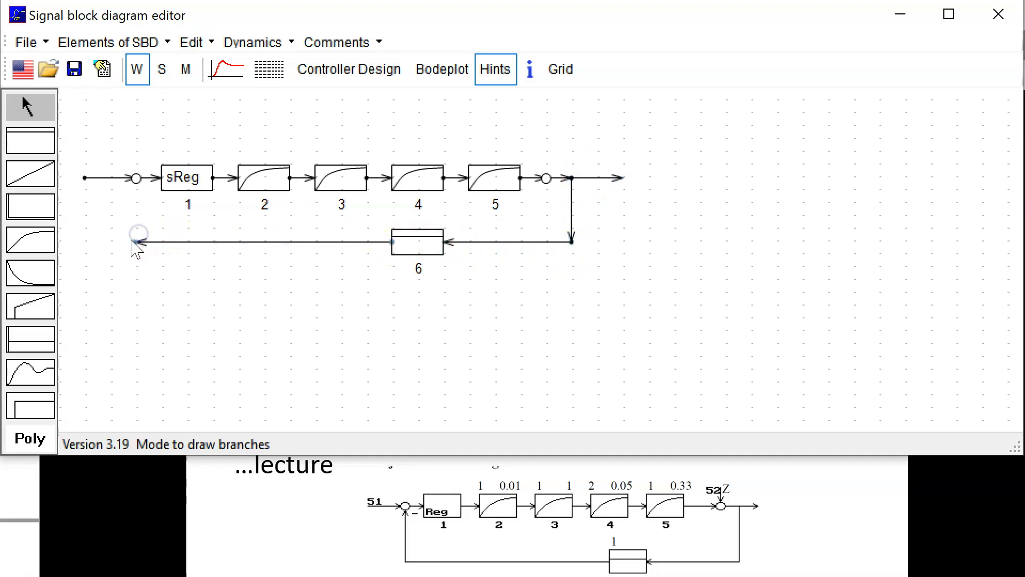
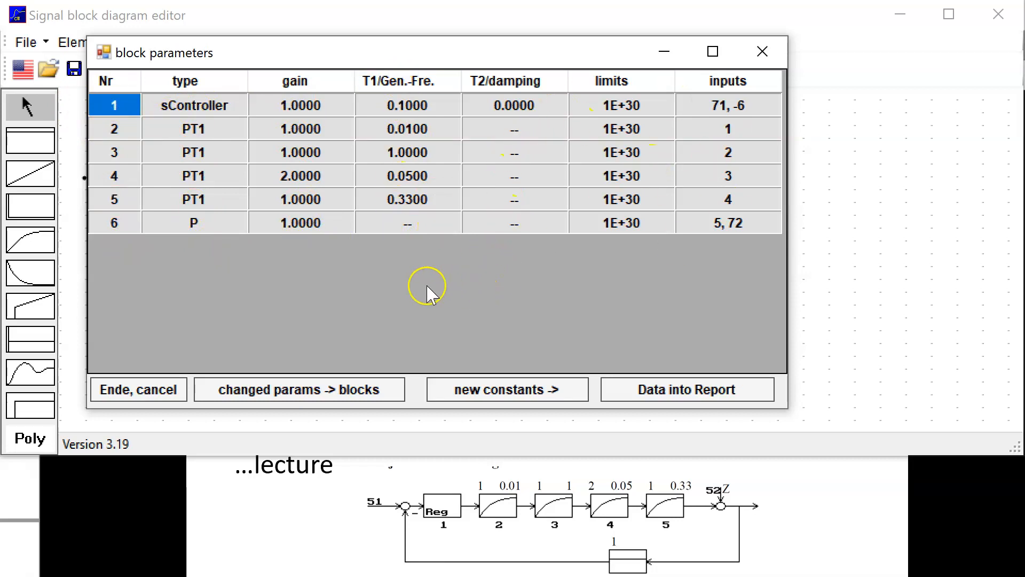
Step: Close the block parameters table and enlarge the signal block diagram editor window downwards
left_click(762, 52)
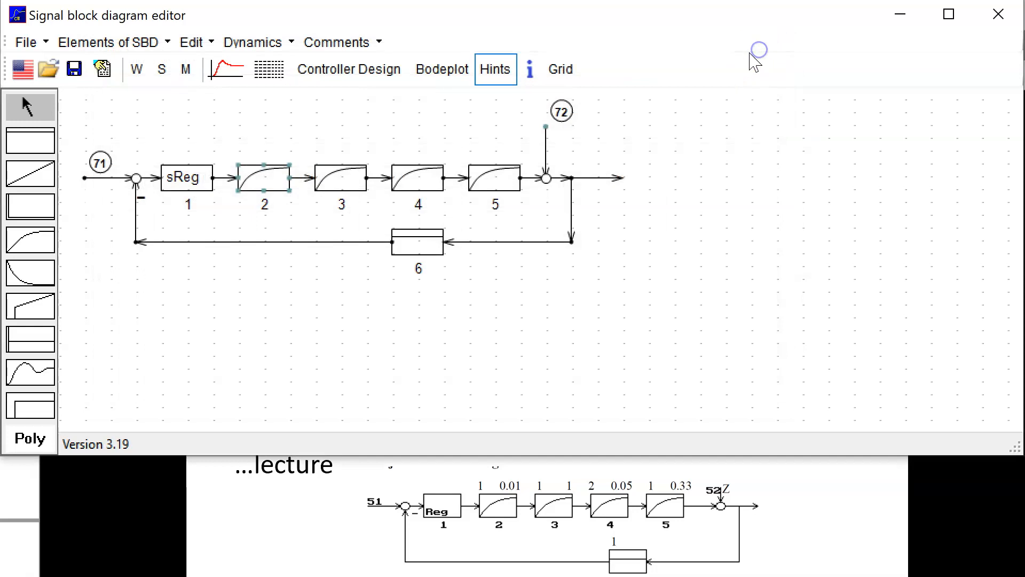
left_click(665, 153)
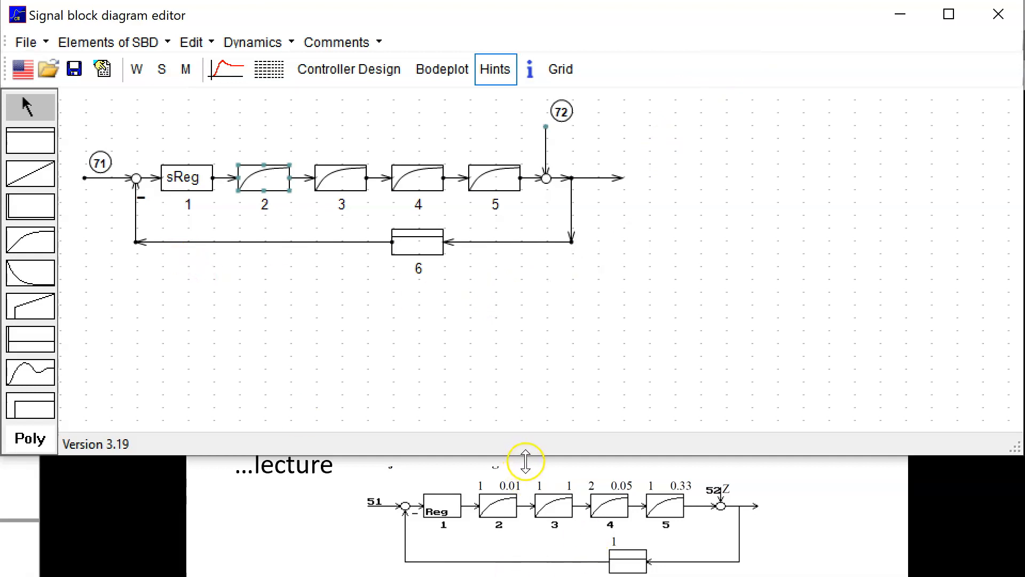
left_click_drag(526, 460, 545, 574)
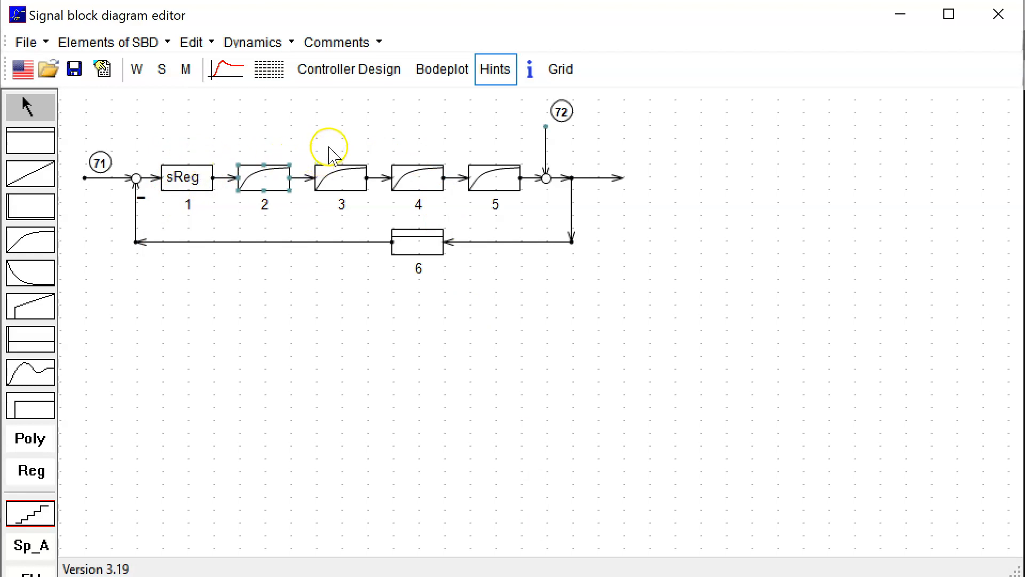
Step: Start the controller design for block 1 with a starting omega of 0.1 and feedback from block 6
left_click(344, 77)
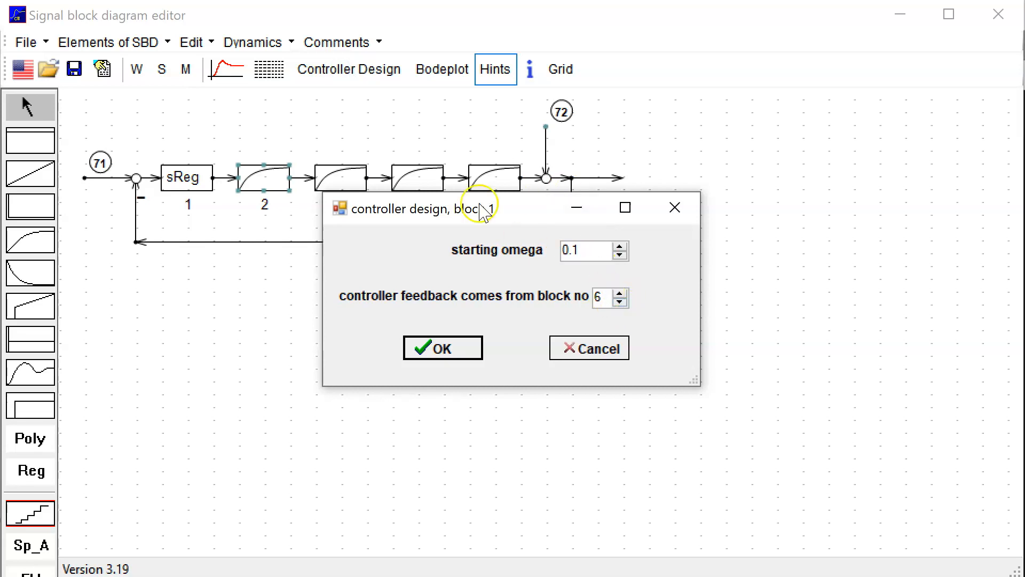
left_click_drag(518, 211, 502, 296)
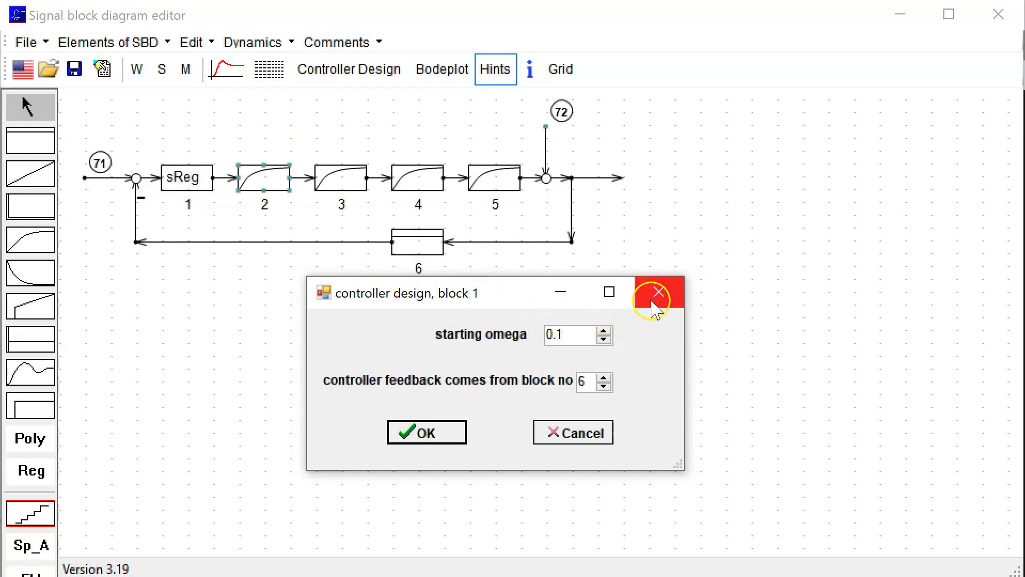
left_click(600, 434)
left_click(425, 434)
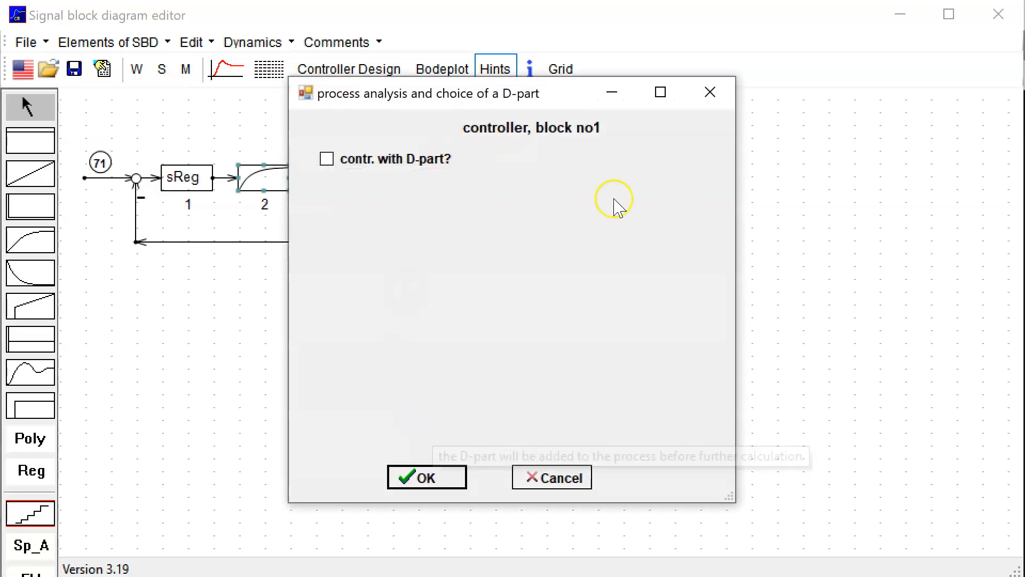
Step: Give the controller a D-part with a step depth of 10 and move the dialog clear of the block diagram
mouse_move(392, 173)
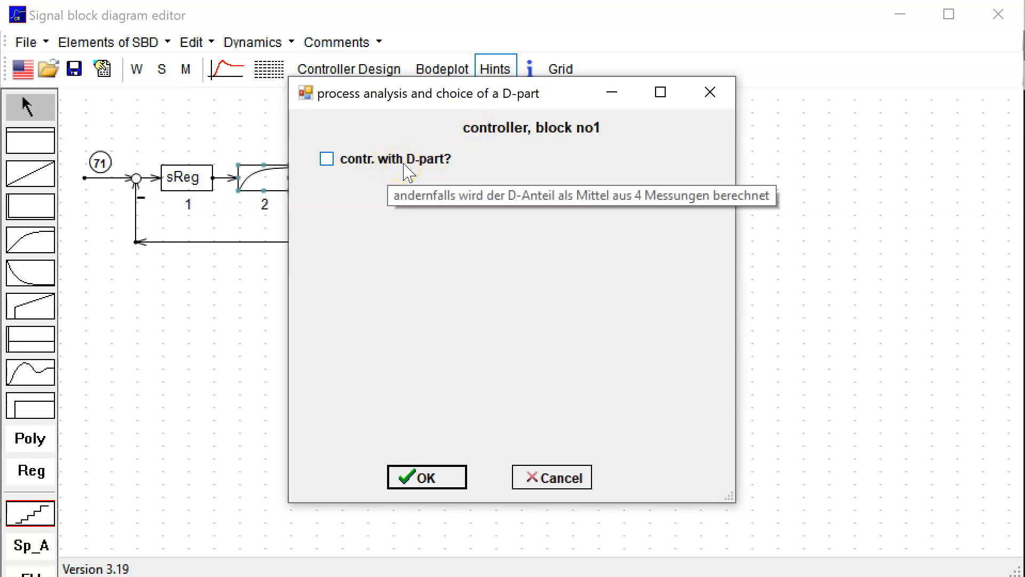
left_click(327, 159)
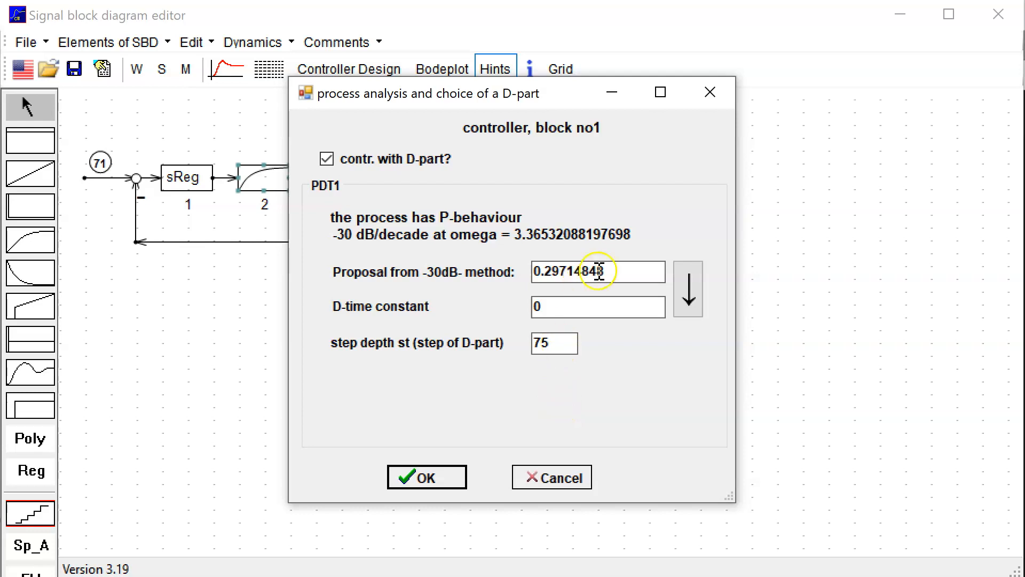
left_click_drag(611, 270, 525, 269)
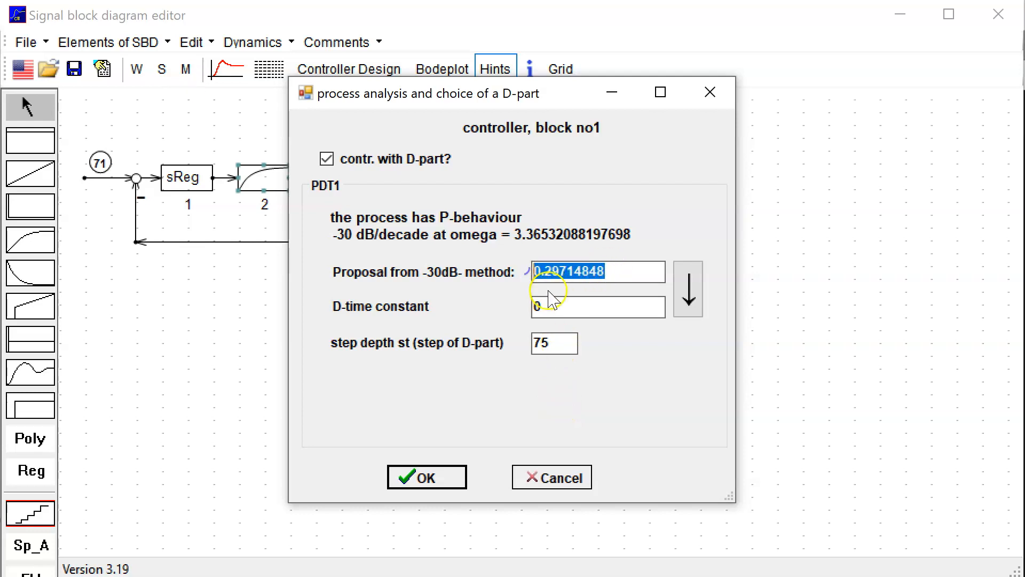
left_click(561, 315)
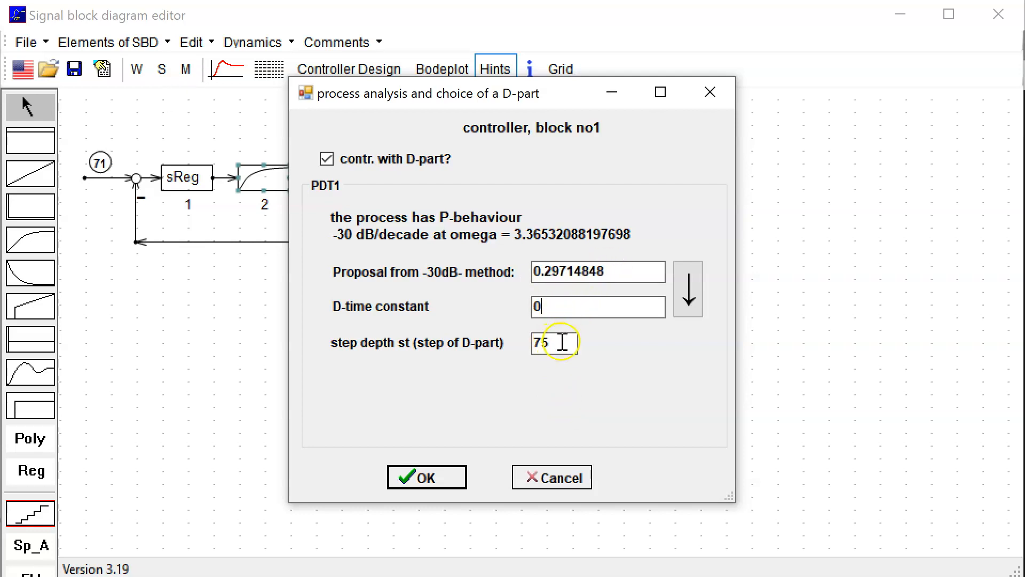
left_click_drag(552, 343, 526, 353)
type("10")
left_click(541, 304)
left_click_drag(561, 82, 809, 84)
left_click_drag(561, 98, 853, 105)
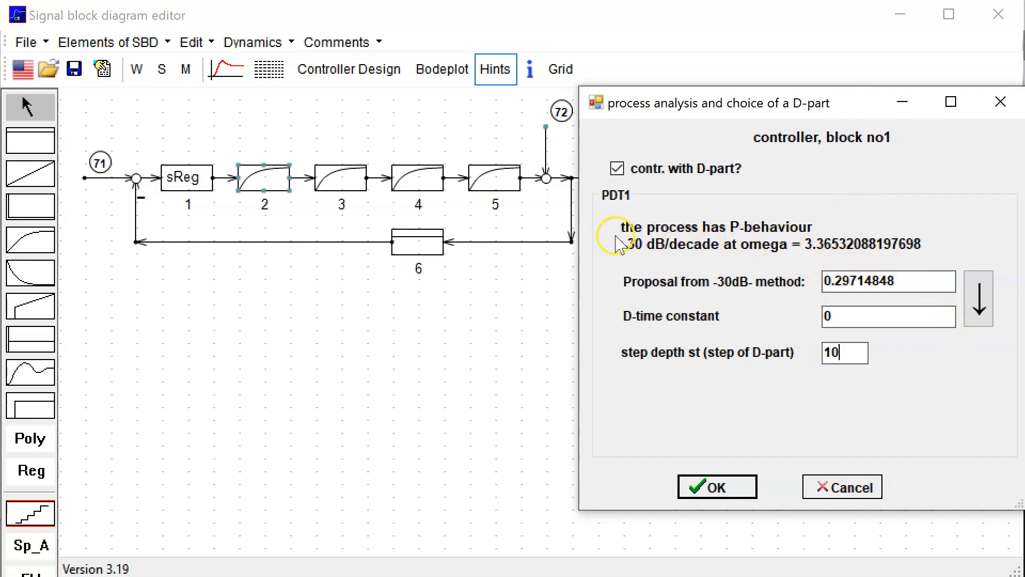
Step: Adopt the -30 dB method's proposal of 0.29714848 as the D-time constant and accept the D-part settings
mouse_move(652, 252)
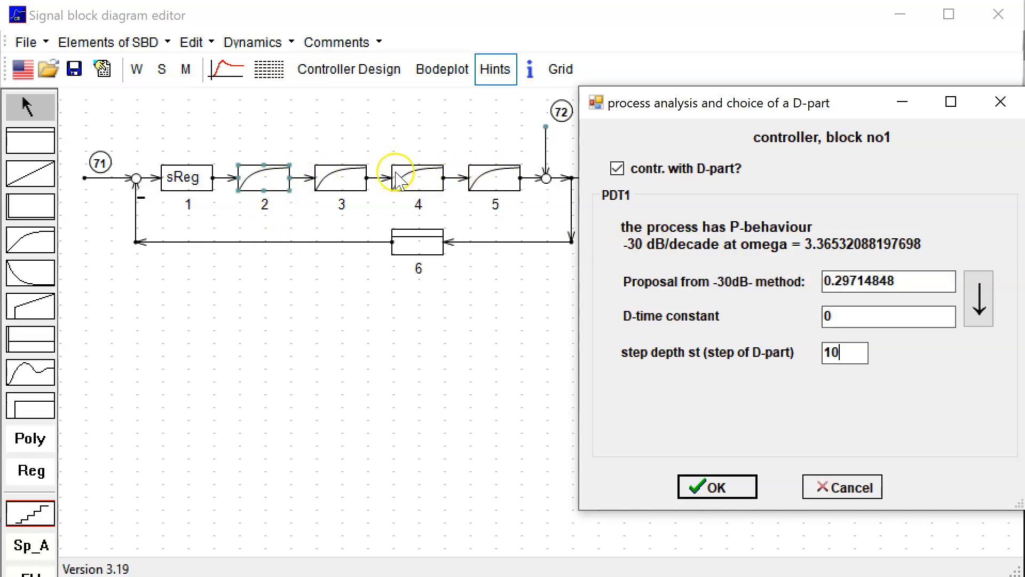
left_click(981, 307)
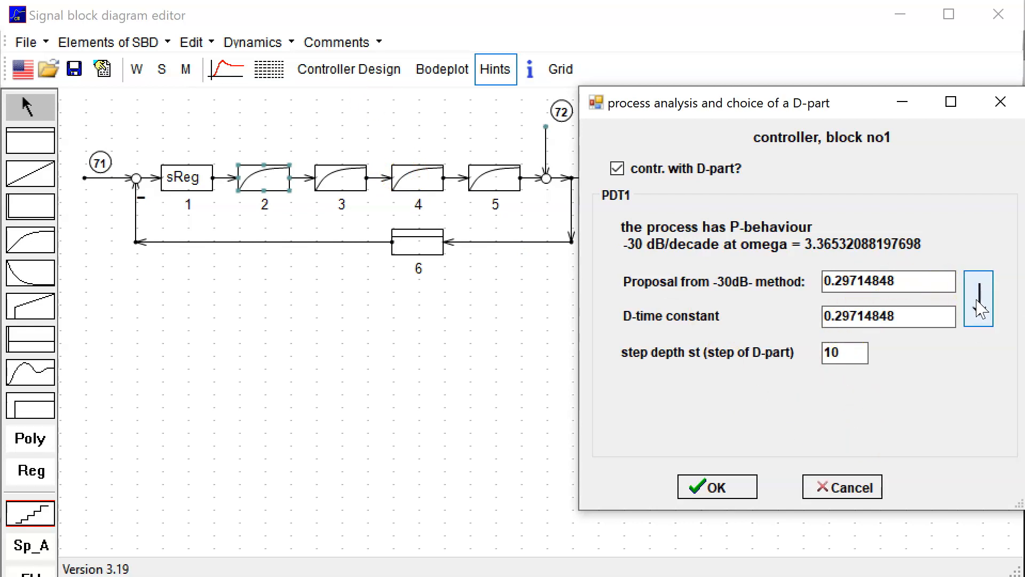
left_click(835, 318)
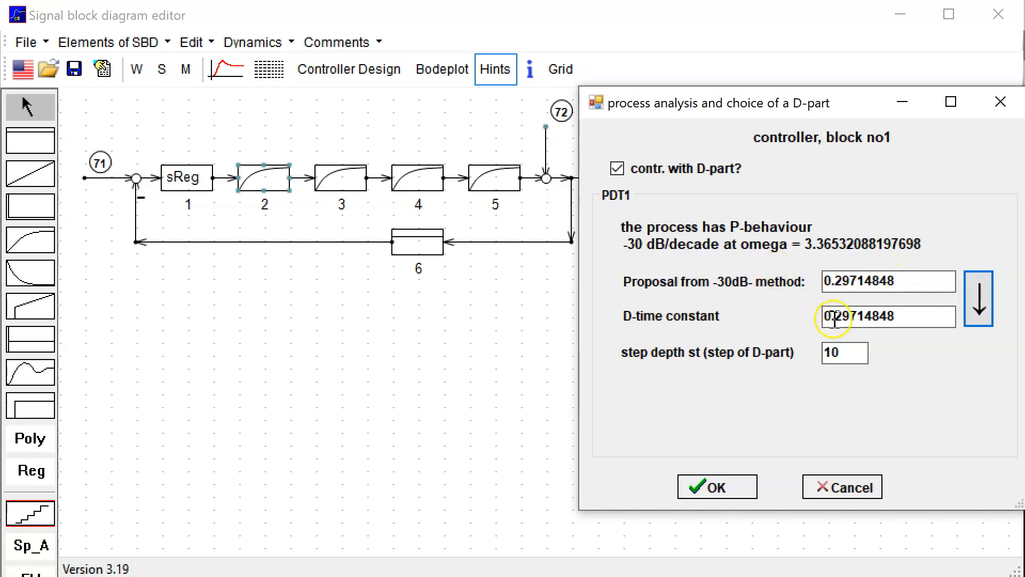
left_click_drag(902, 317, 832, 316)
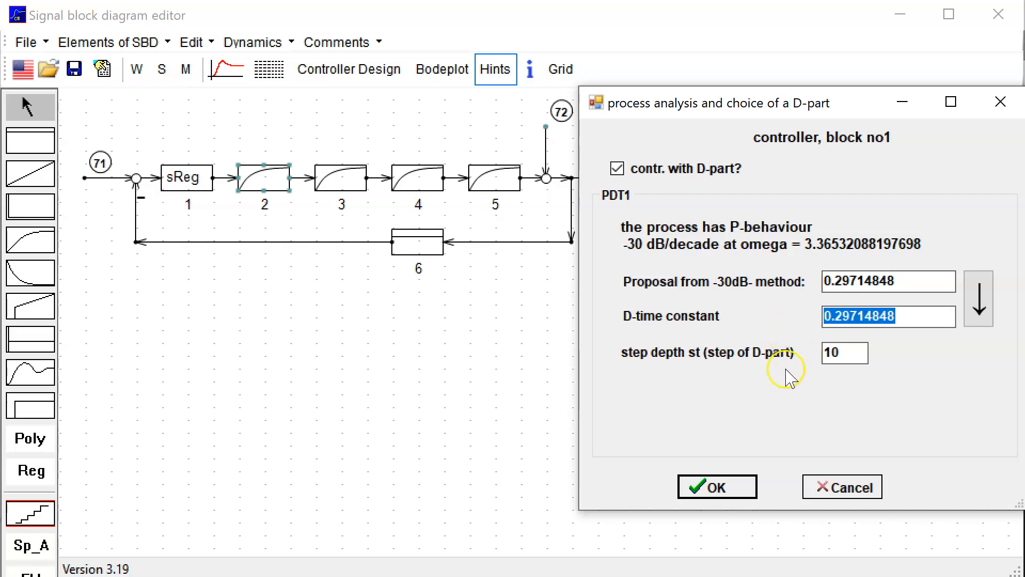
left_click(706, 488)
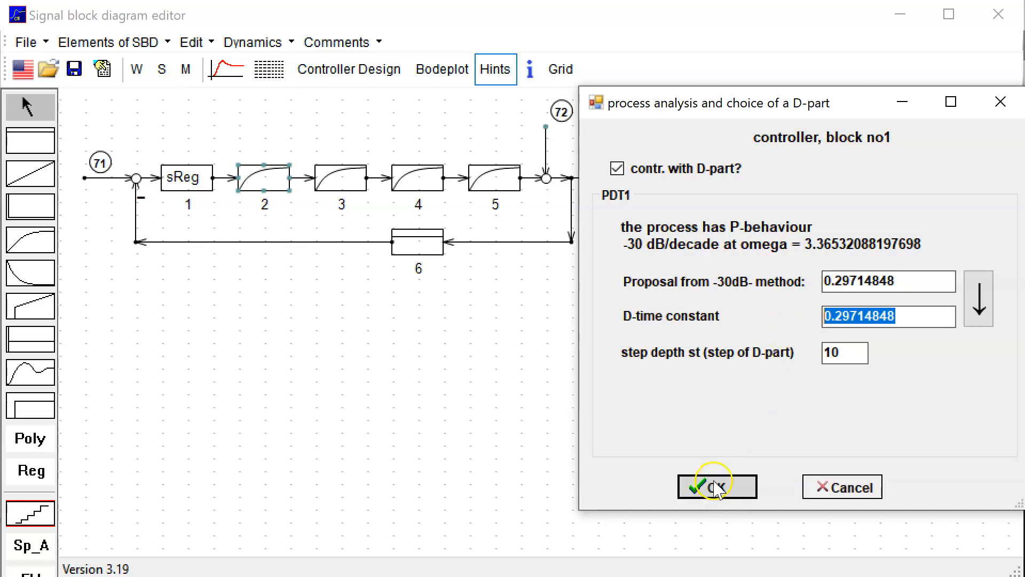
left_click(708, 489)
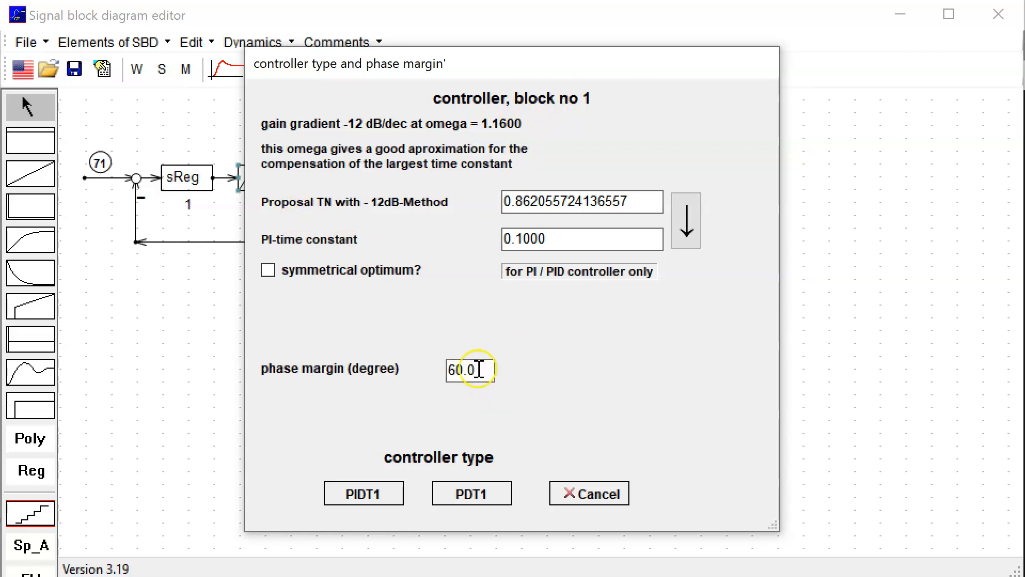
Step: Adopt the -12 dB method's proposal of 0.862055724136557 as the PI-time constant and design a PIDT1 controller with a 60-degree phase margin
left_click_drag(480, 371, 448, 375)
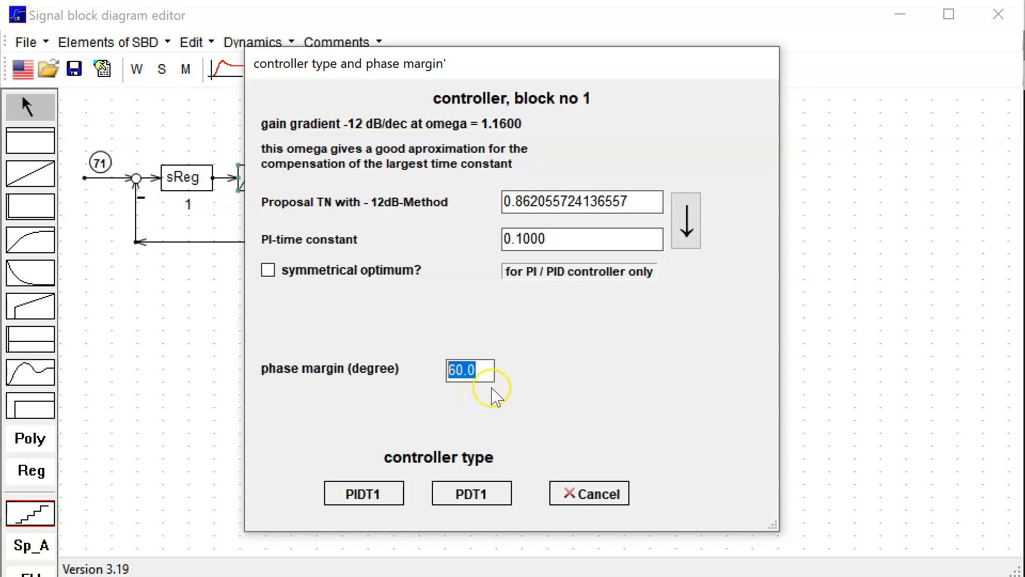
left_click(483, 371)
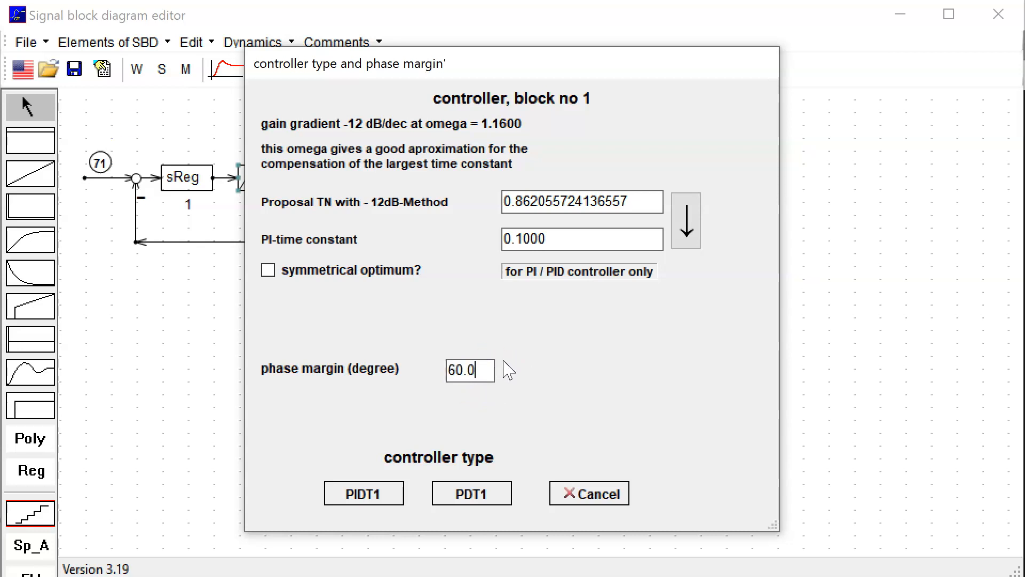
left_click_drag(558, 241, 476, 235)
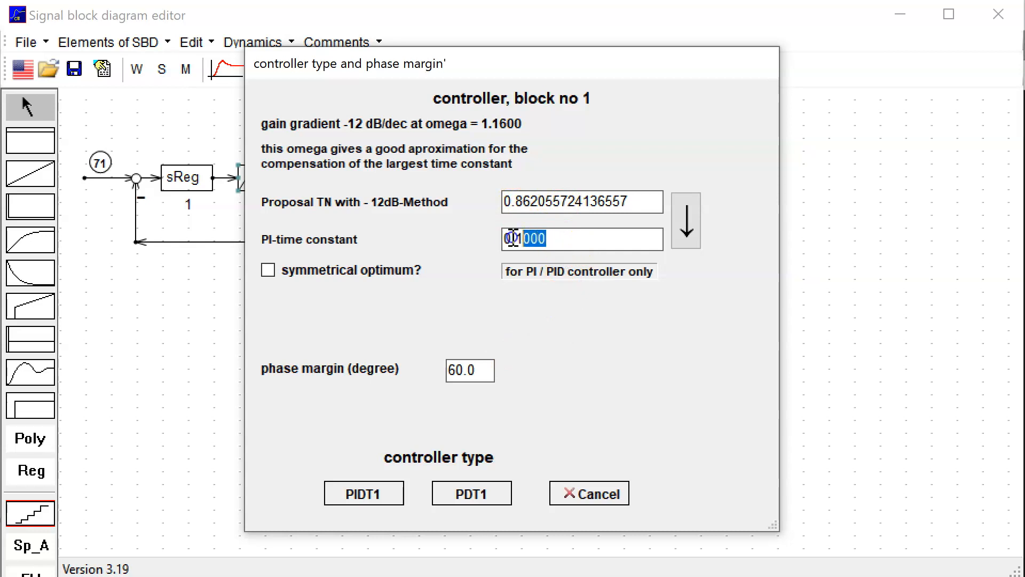
left_click(571, 202)
left_click(688, 221)
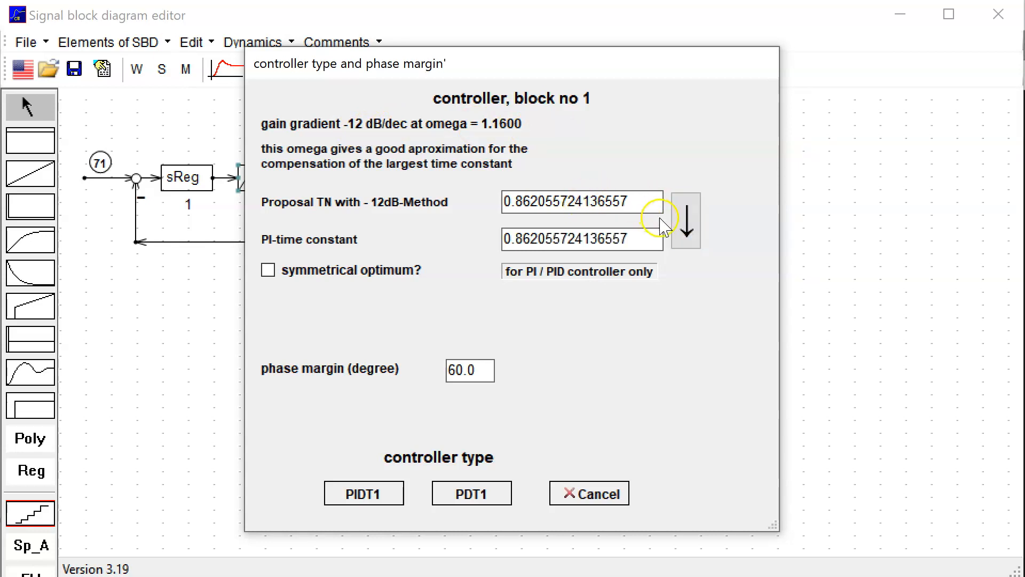
left_click(363, 497)
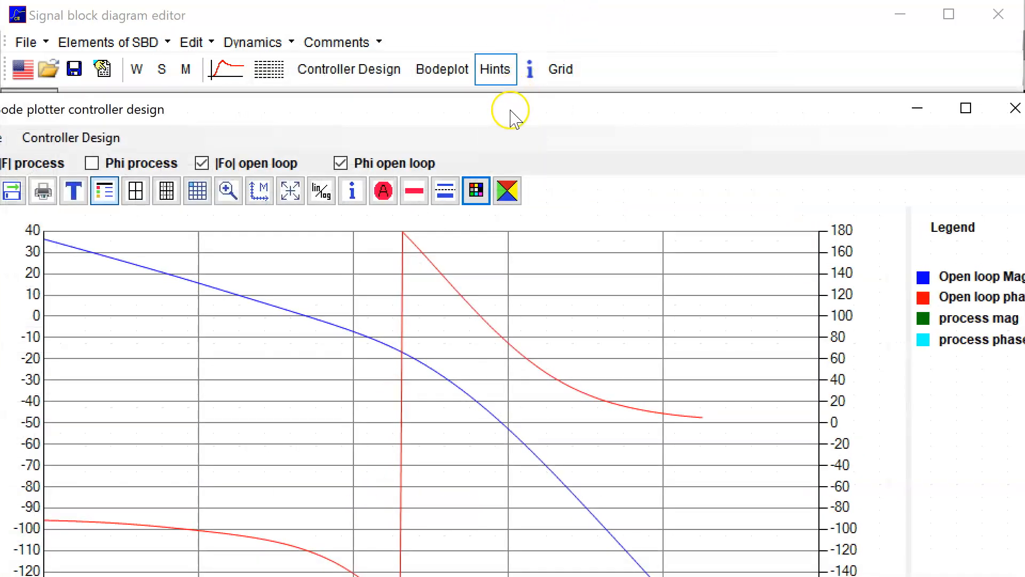
Step: Reposition the Bode plotter window and examine the designed controller's parameters, highlighting the crossover frequency
left_click_drag(511, 112, 569, 30)
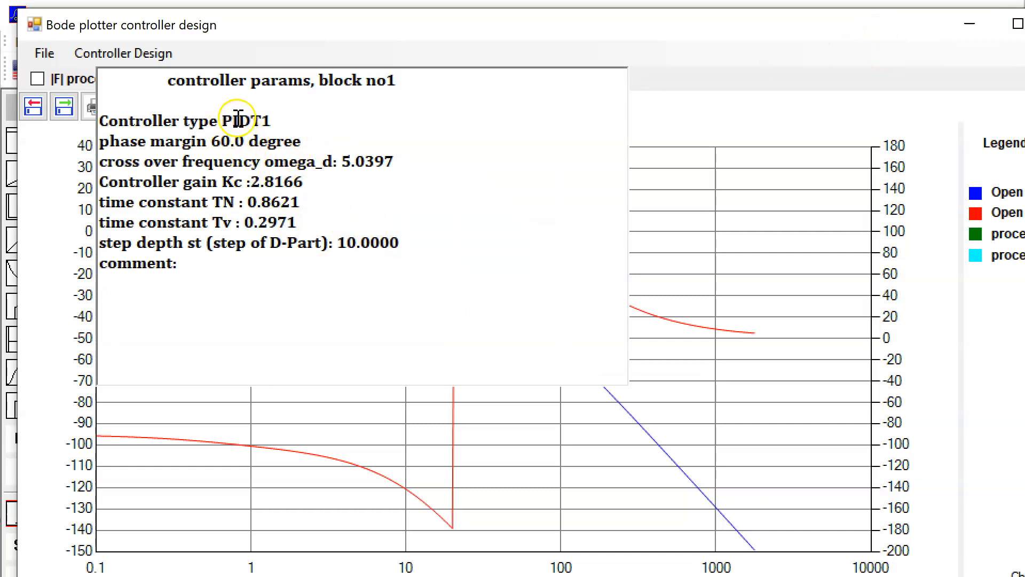
left_click_drag(395, 162, 347, 161)
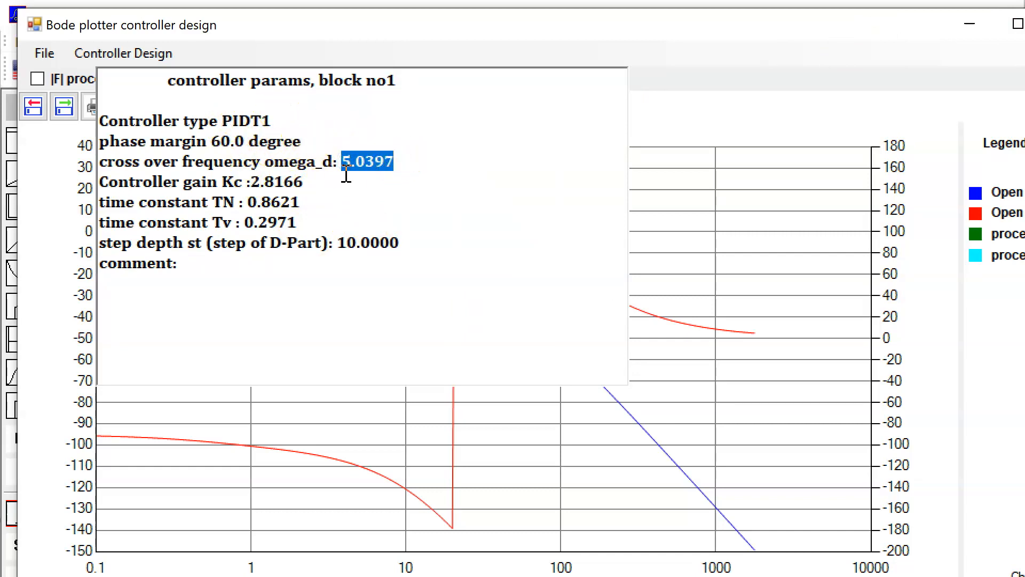
Step: Highlight the controller's time constants TN and Tv and its step depth in the parameter list, and close the Bode plotter
left_click_drag(311, 181, 248, 202)
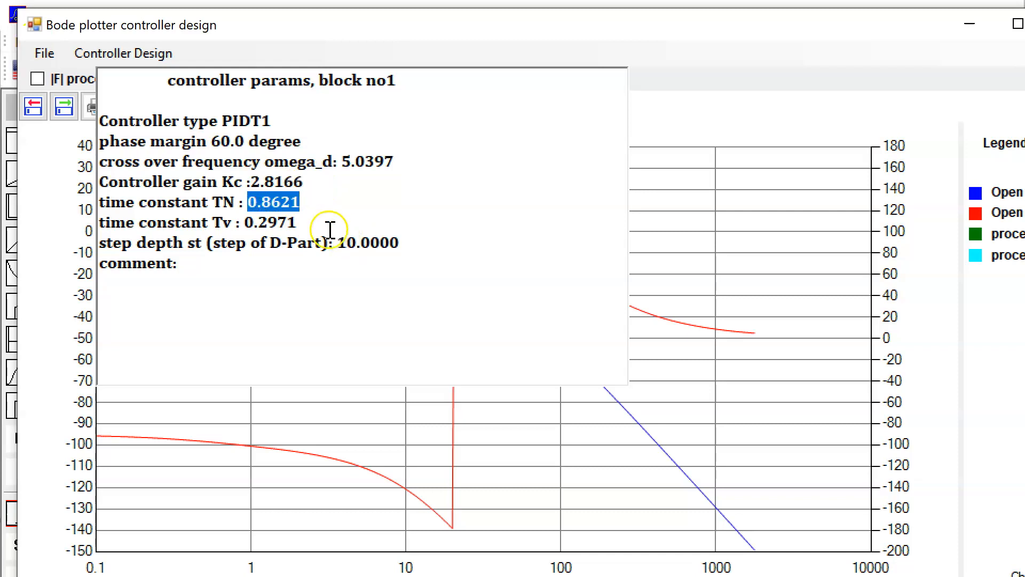
left_click_drag(311, 223, 256, 220)
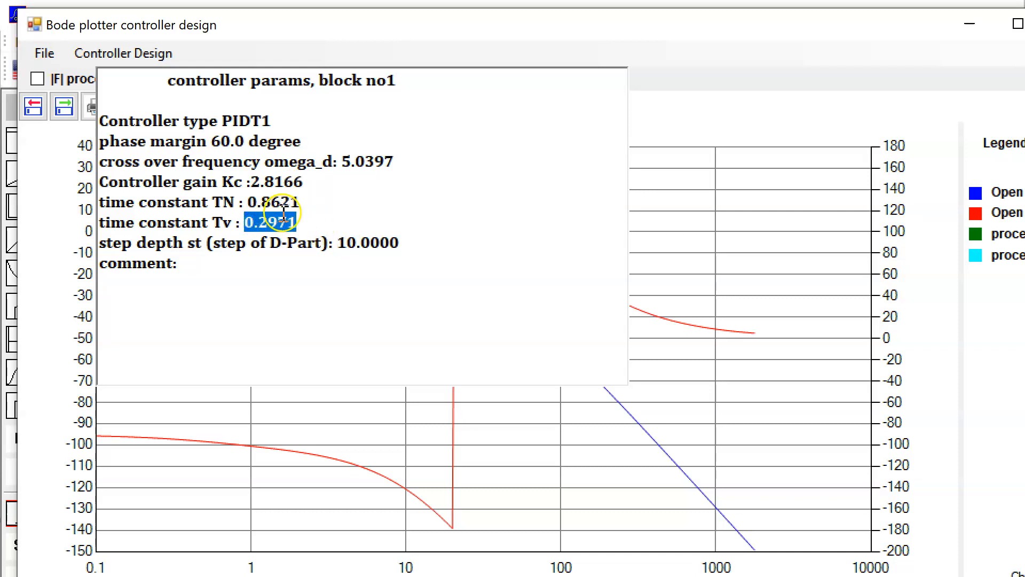
left_click_drag(408, 237, 342, 235)
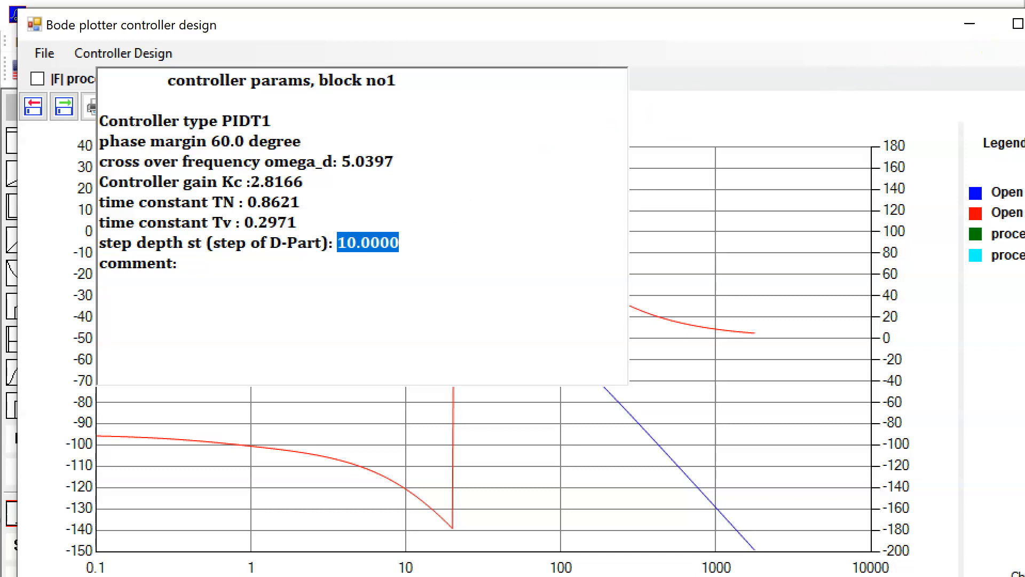
key("alt+F4")
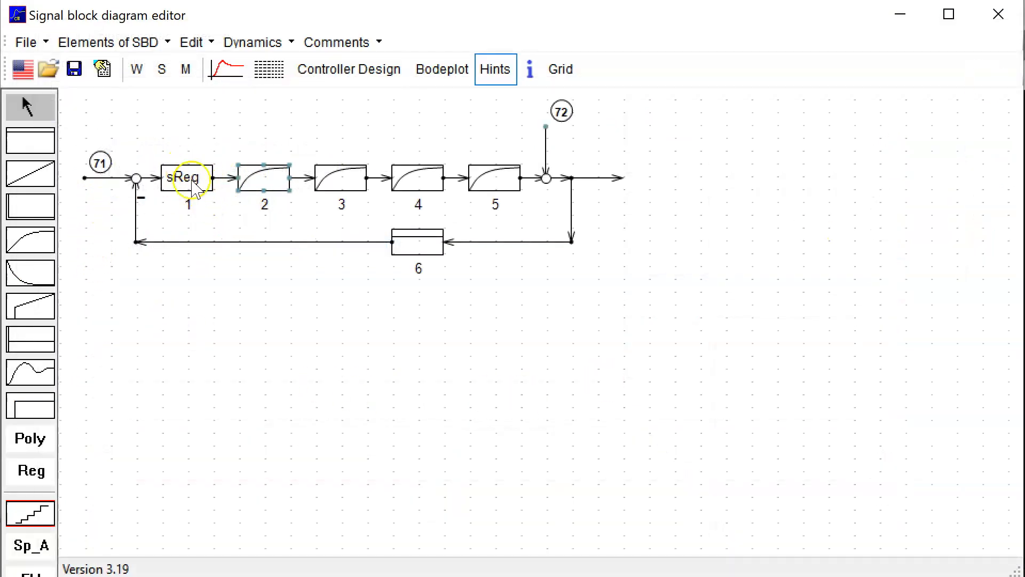
Step: Check the designed gain, time constants and step depth in the settings of controller block 1, and accept them
double_click(187, 179)
left_click_drag(457, 27, 551, 166)
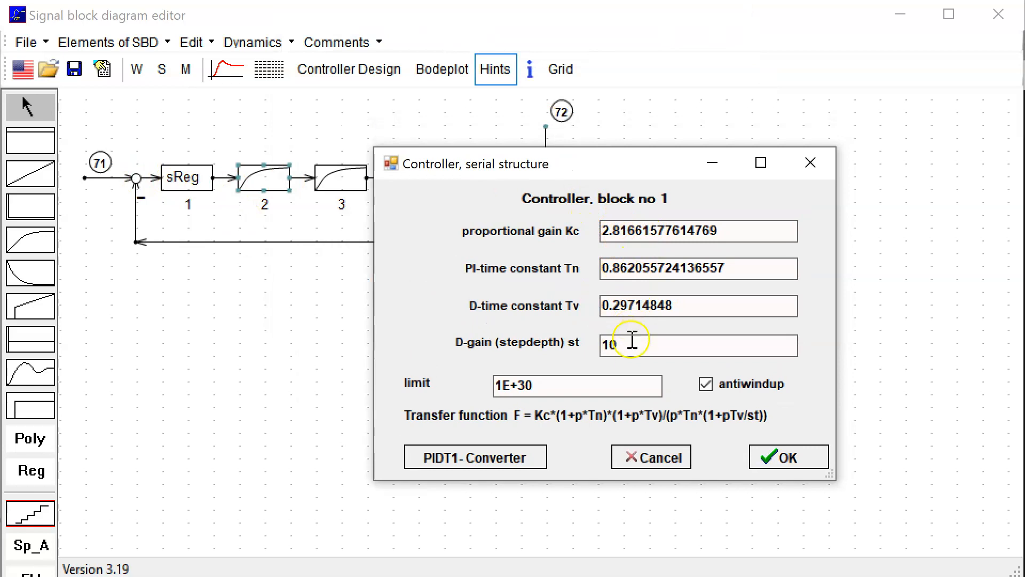
mouse_move(631, 344)
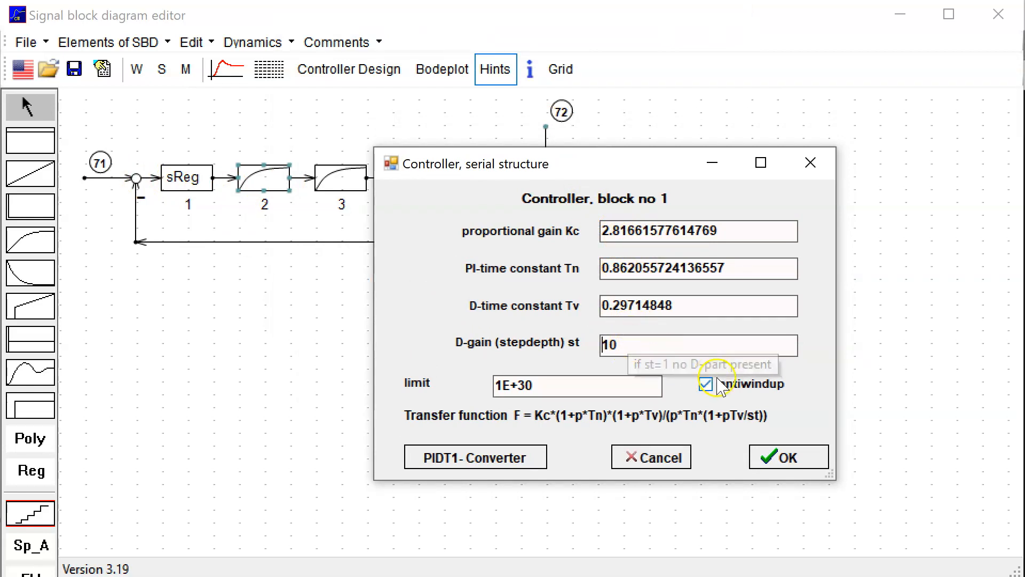
left_click(788, 458)
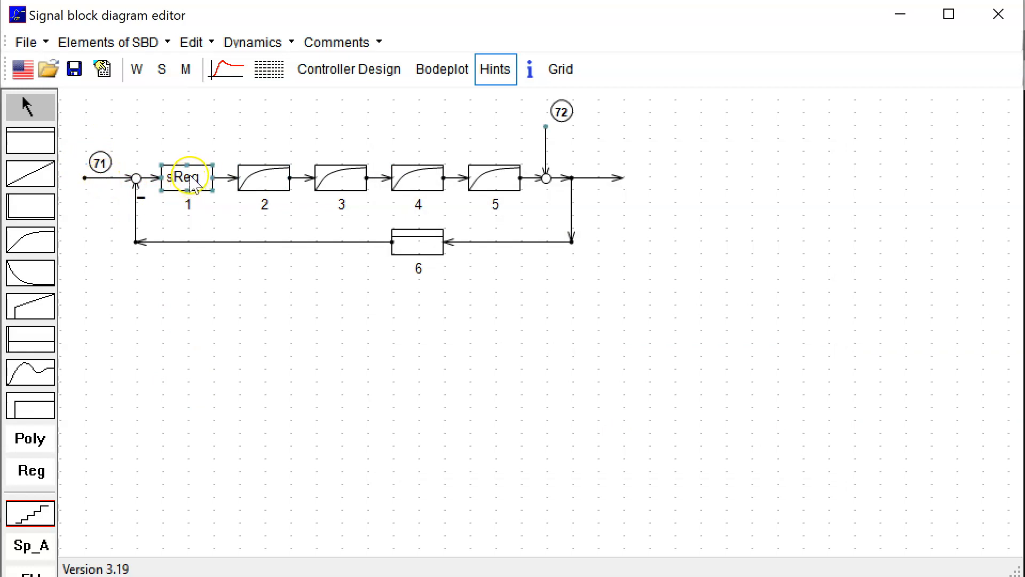
Step: Clear the old step response curve and recalculate the response to input 71, displaying output block 5
left_click(225, 68)
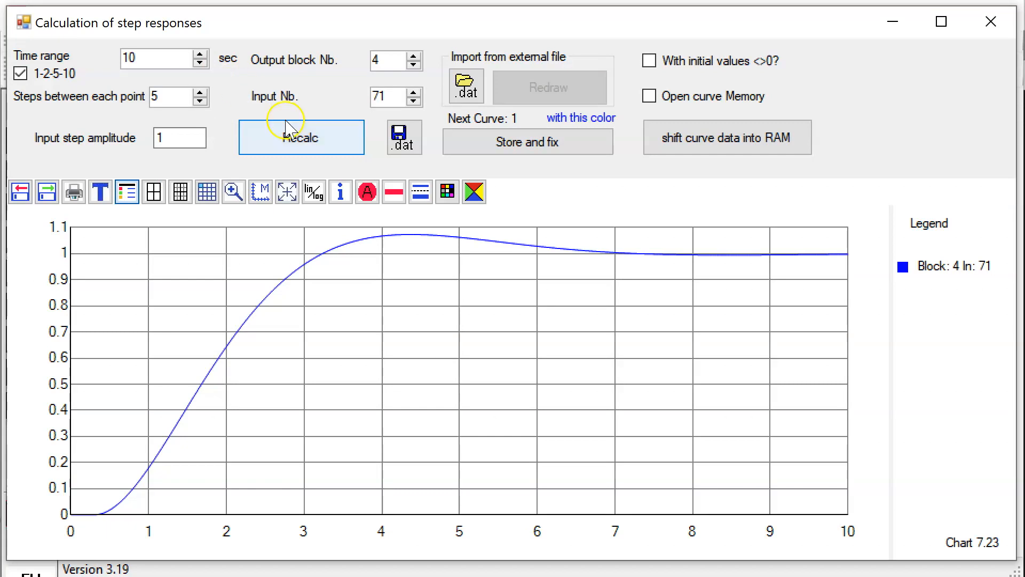
left_click(393, 193)
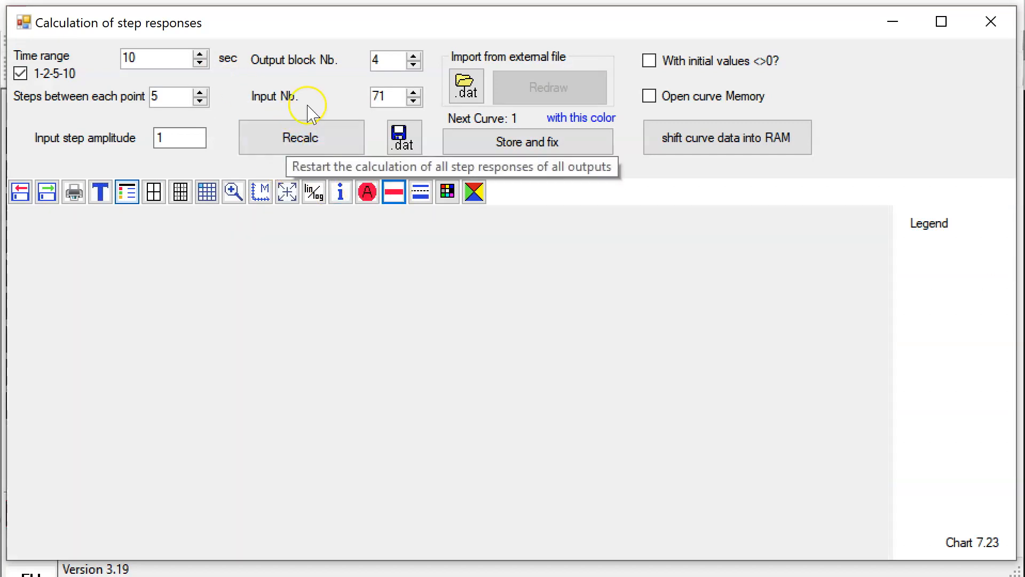
left_click_drag(363, 29, 396, 299)
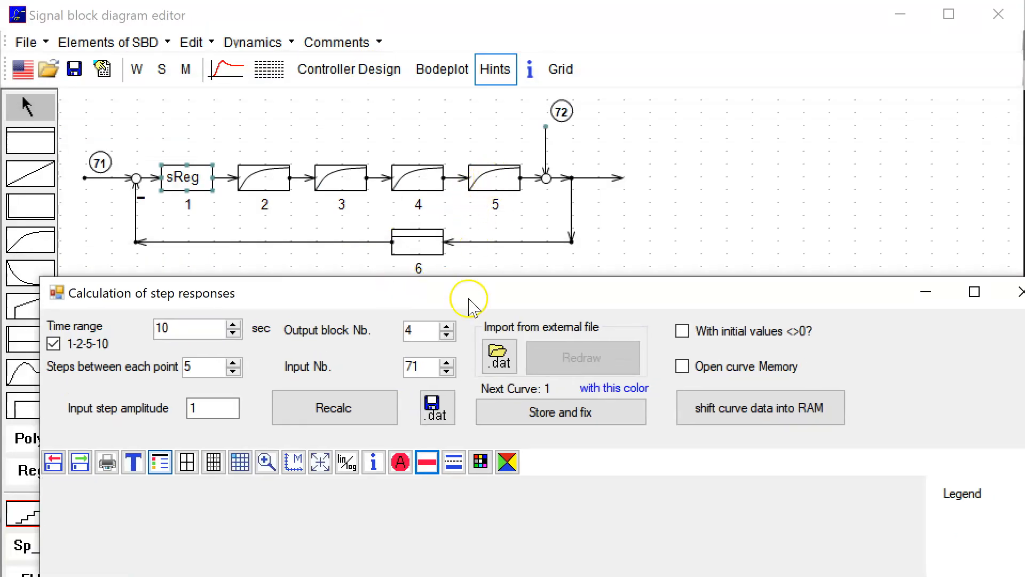
left_click(446, 325)
left_click(448, 325)
left_click(367, 411)
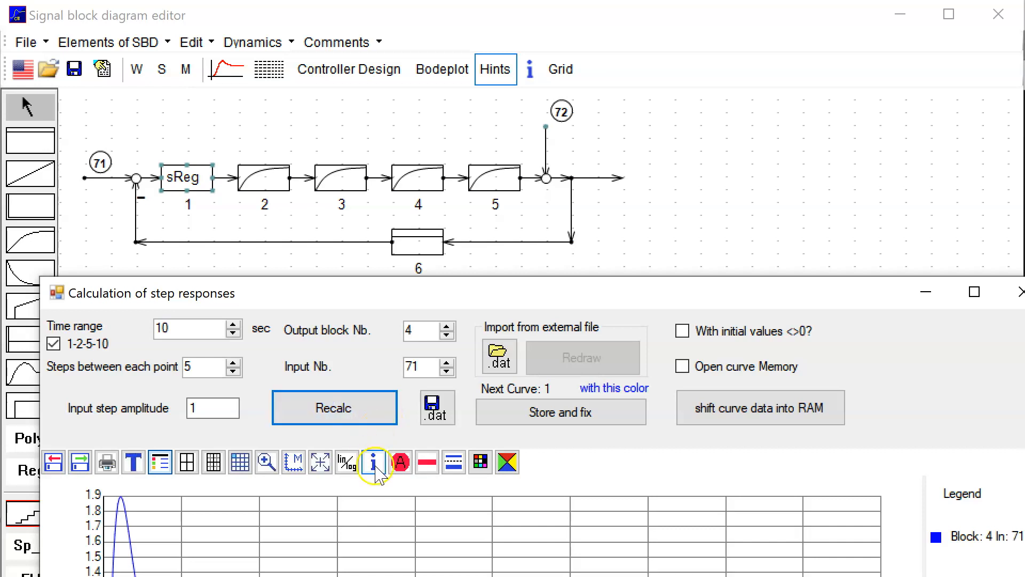
left_click(447, 326)
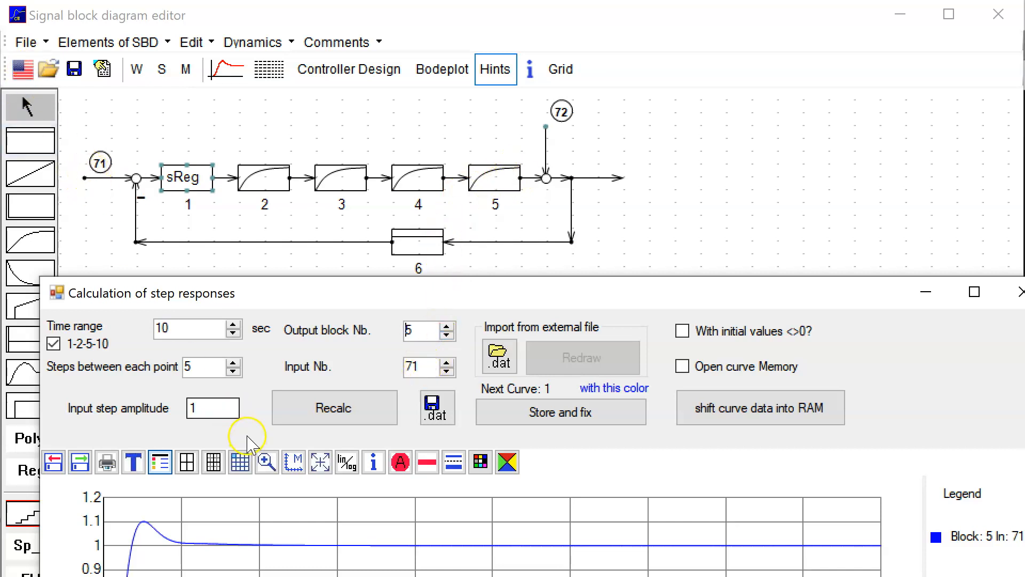
Step: Recalculate the block 5 step response over a 2-second time range, examine the full curve and close the calculation window
left_click(233, 333)
left_click(233, 333)
left_click(328, 409)
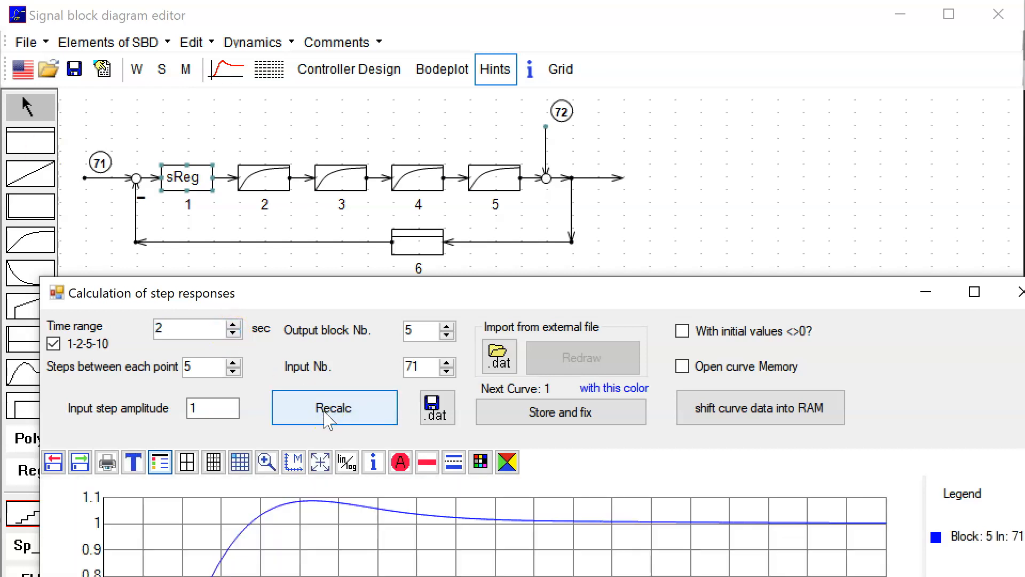
left_click_drag(380, 292, 346, 29)
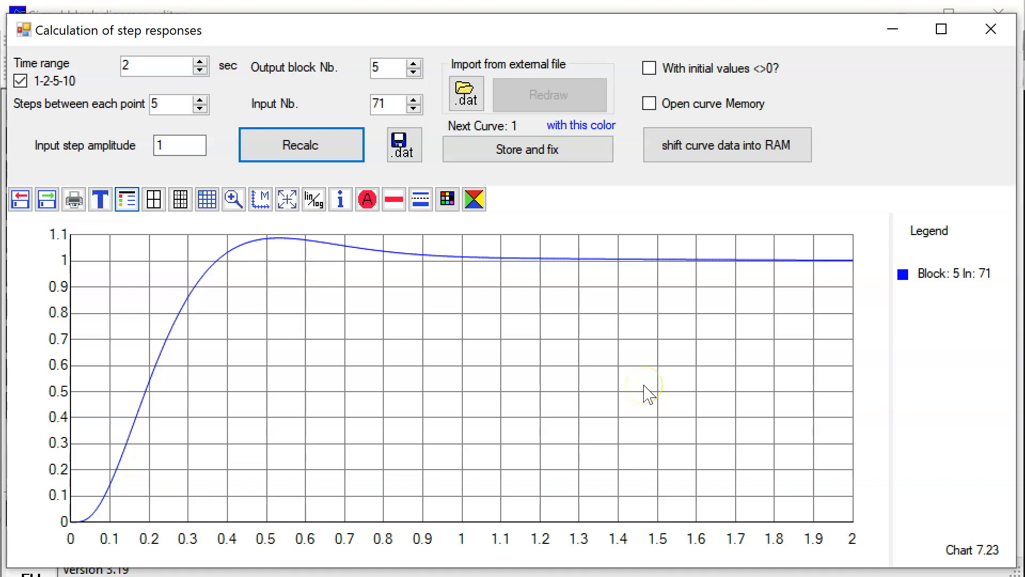
left_click(992, 29)
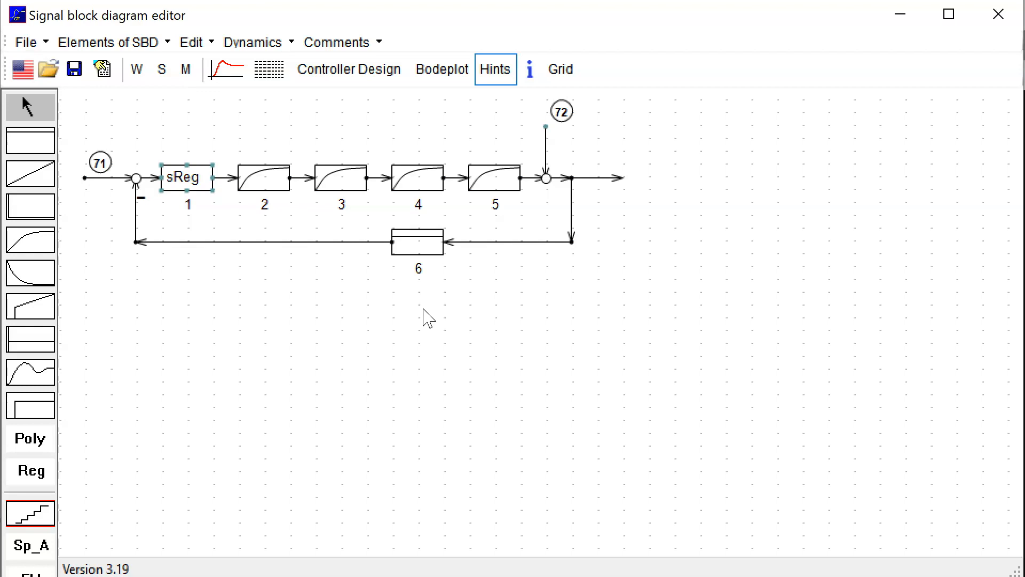
left_click(623, 434)
left_click(992, 15)
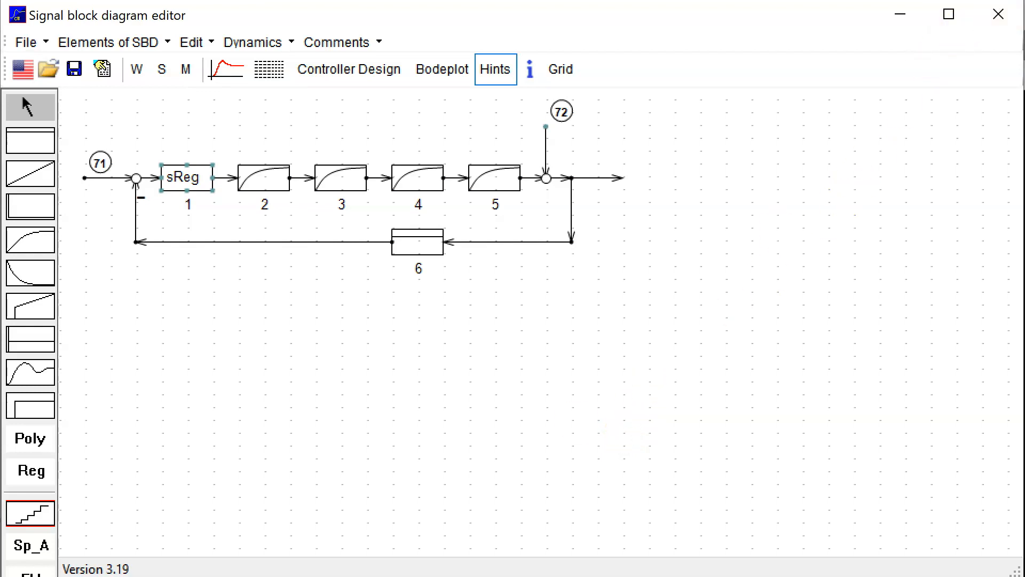